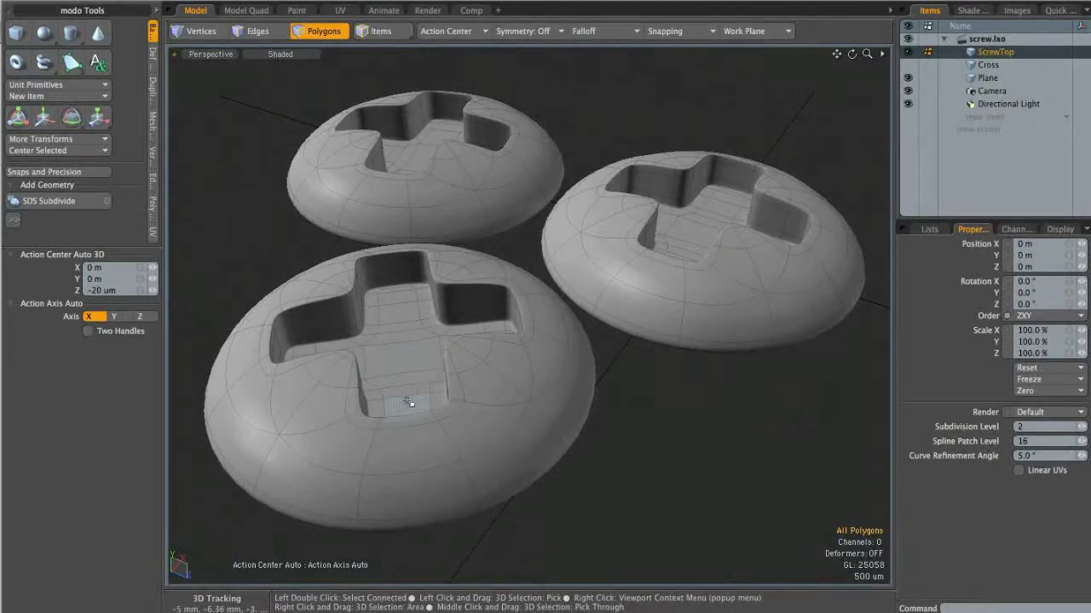
Create a new scene and add a sphere at the origin with a 5 mm radius, 12 sides and 12 segments.
key("ctrl+n")
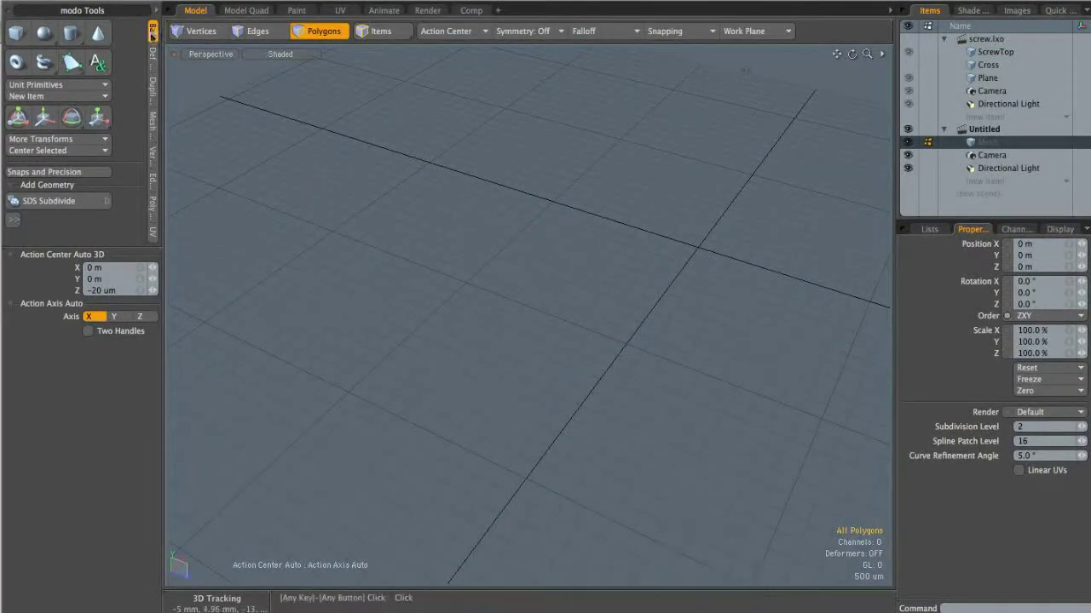
left_click(43, 33)
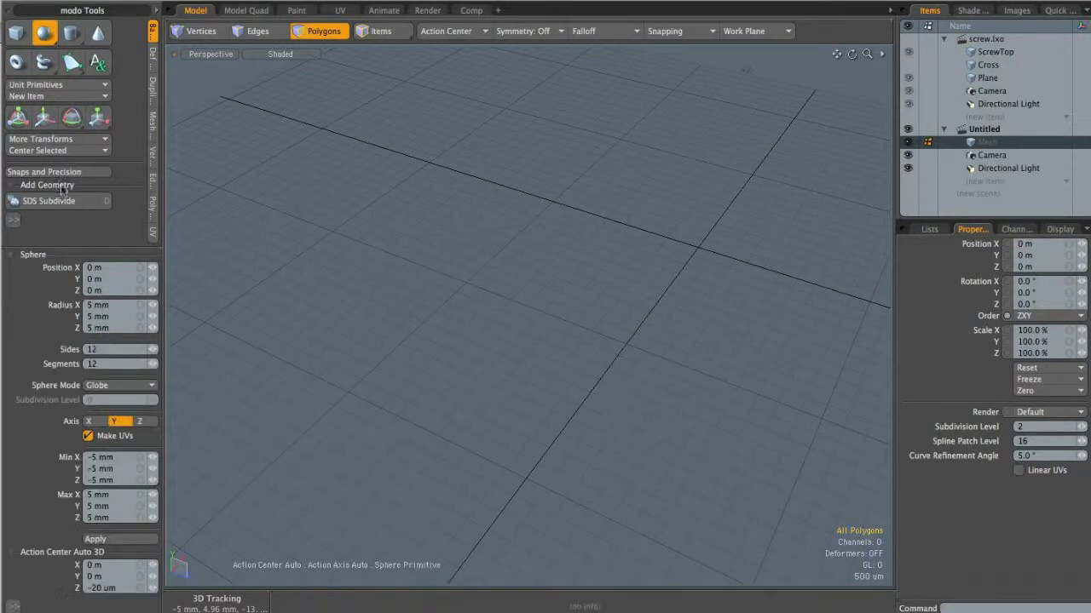
left_click_drag(99, 247, 97, 226)
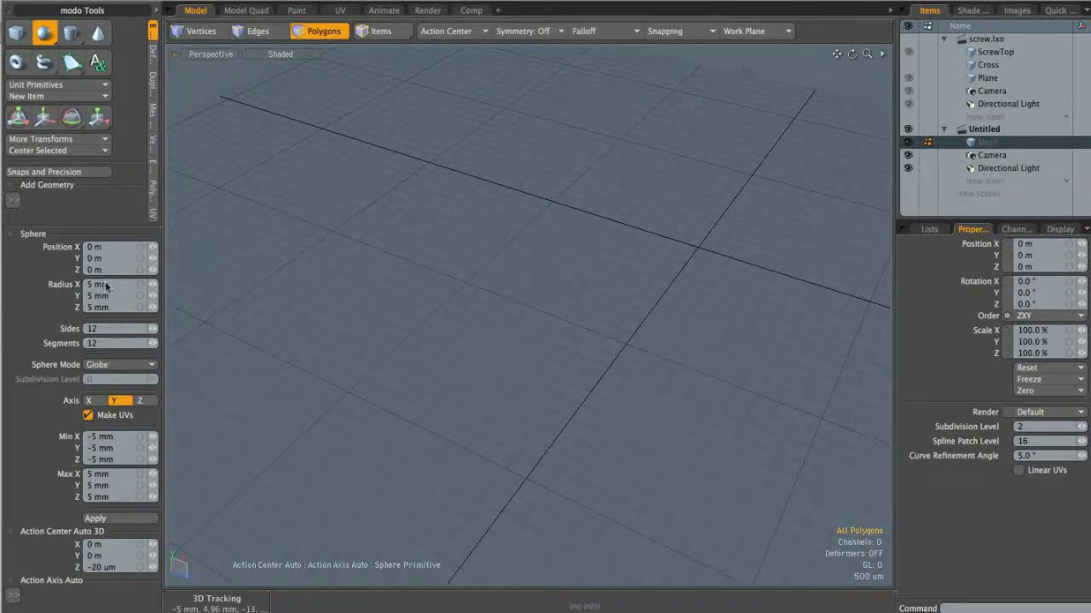
left_click(103, 519)
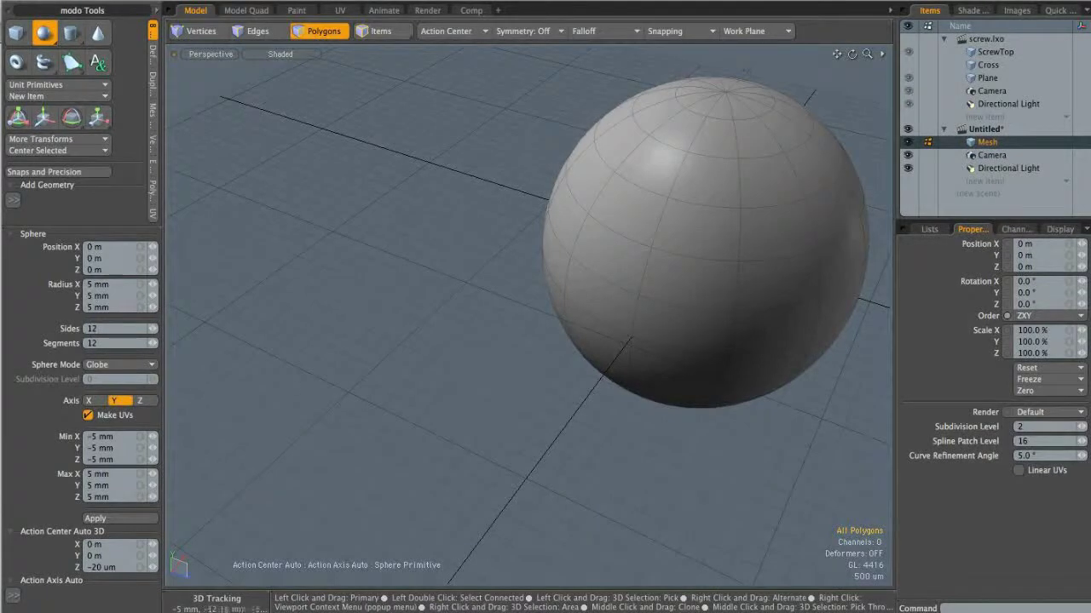
Delete all polygons of the sphere below the ground plane, leaving only the upper hemisphere.
key("q")
left_click_drag(745, 265, 581, 375, "alt+shift")
left_click_drag(581, 375, 486, 268, "alt")
left_click_drag(485, 268, 481, 294, "alt")
left_click_drag(416, 309, 477, 314)
key("l")
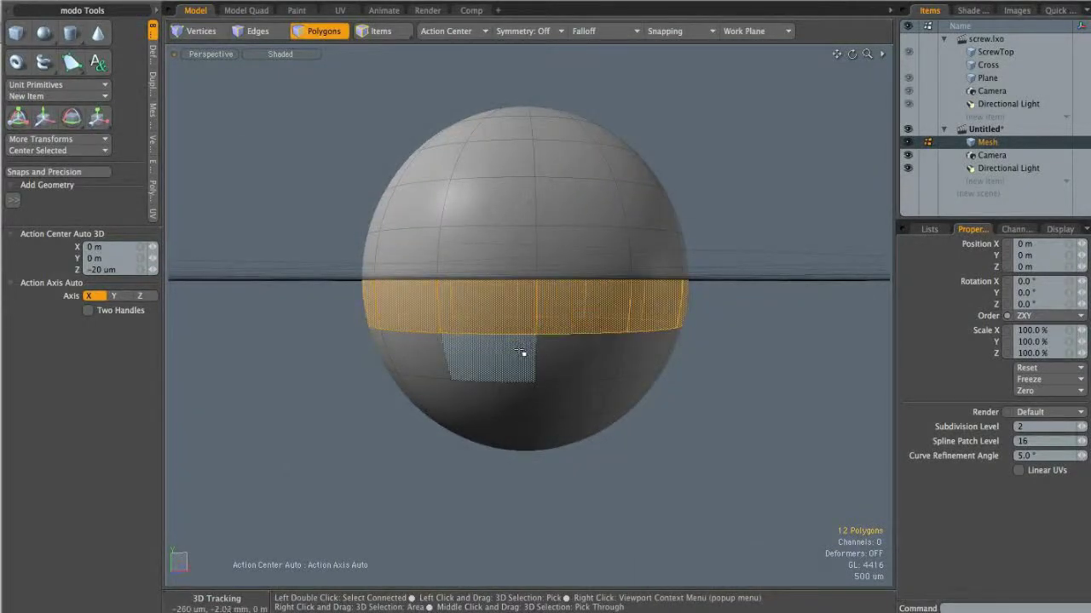
key("Delete")
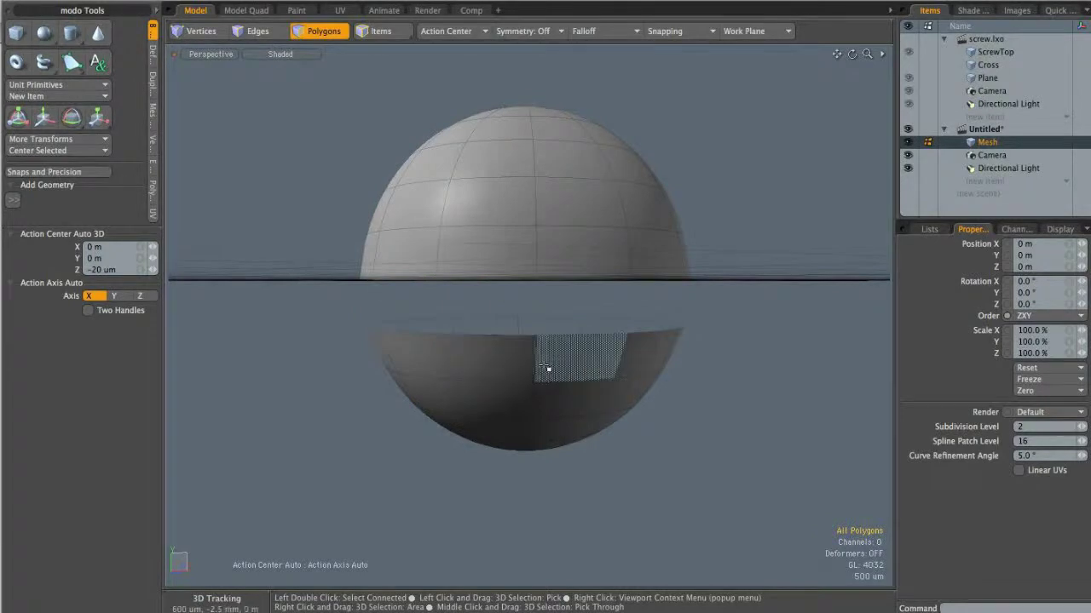
double_click(548, 363)
key("Delete")
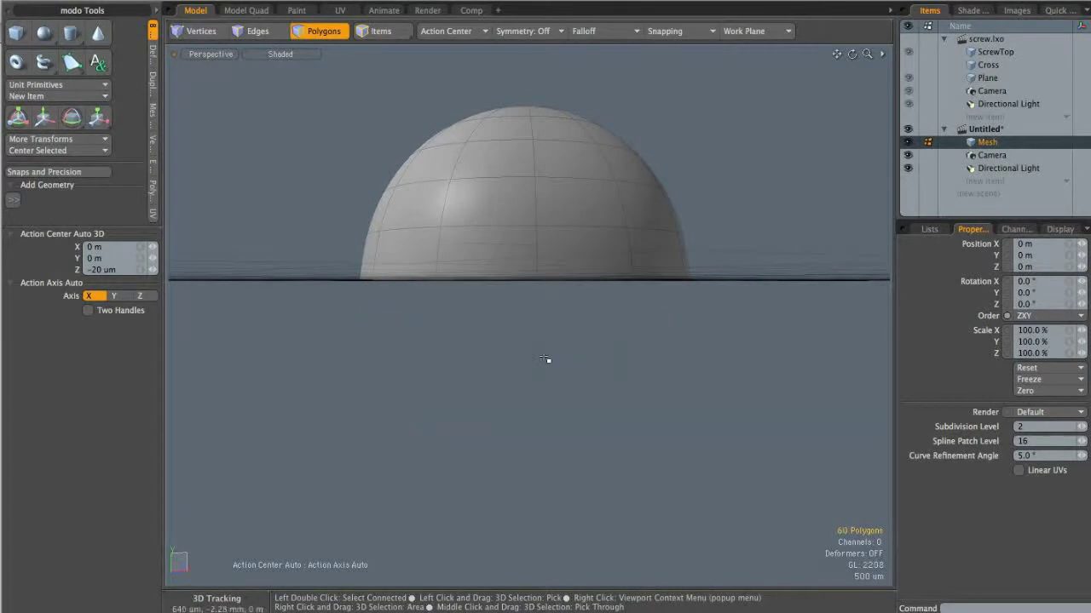
Scale the hemisphere down in Y from the centre of its base to about a third of its height.
left_click_drag(613, 263, 550, 335, "alt")
left_click_drag(655, 225, 457, 127, "alt")
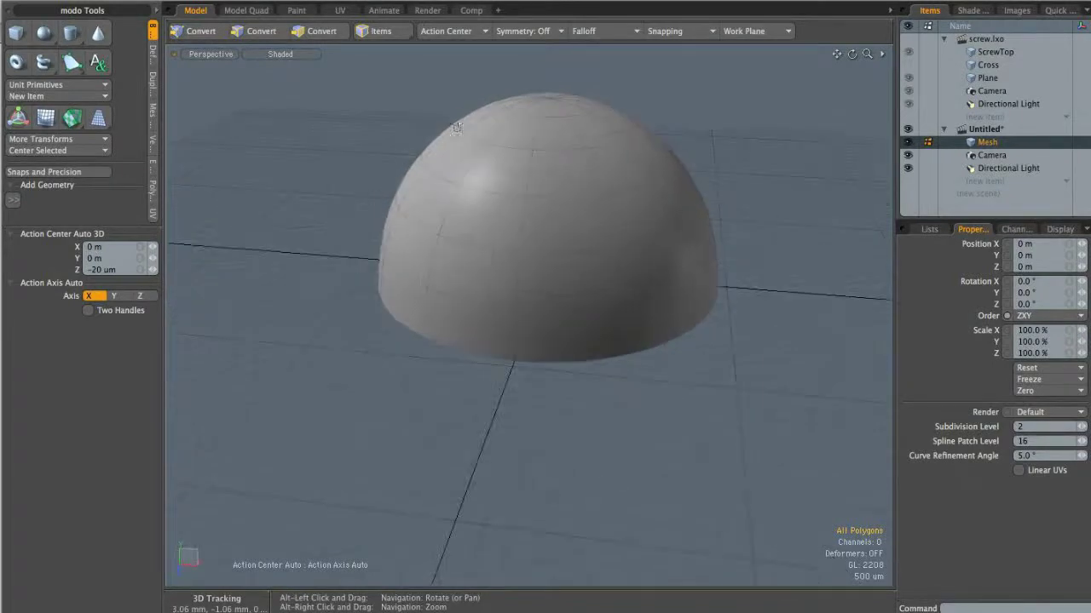
left_click_drag(675, 273, 579, 253, "alt")
key("ctrl+space")
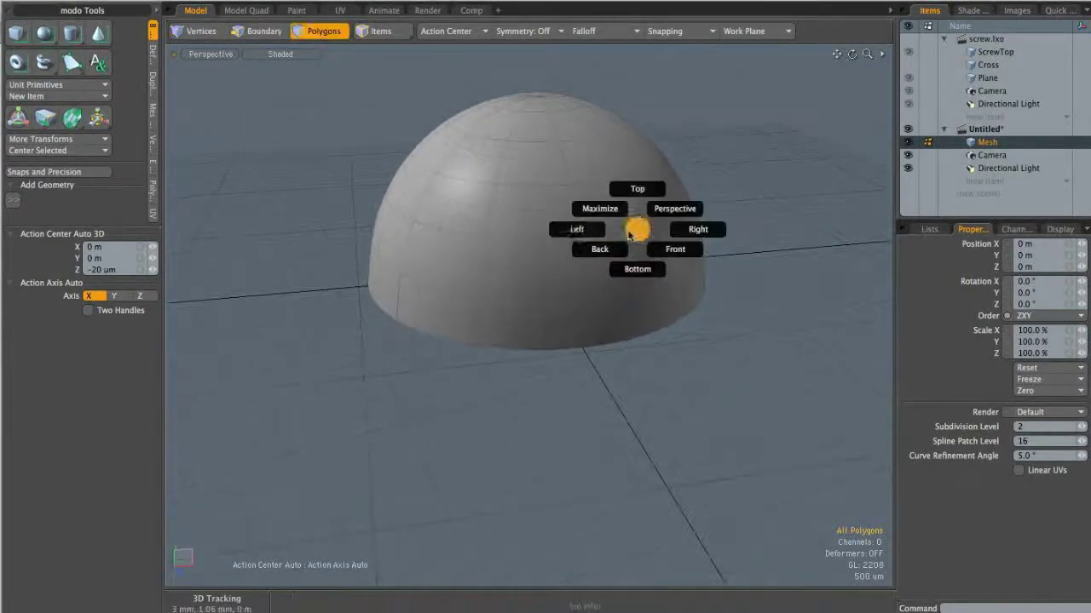
left_click(583, 232)
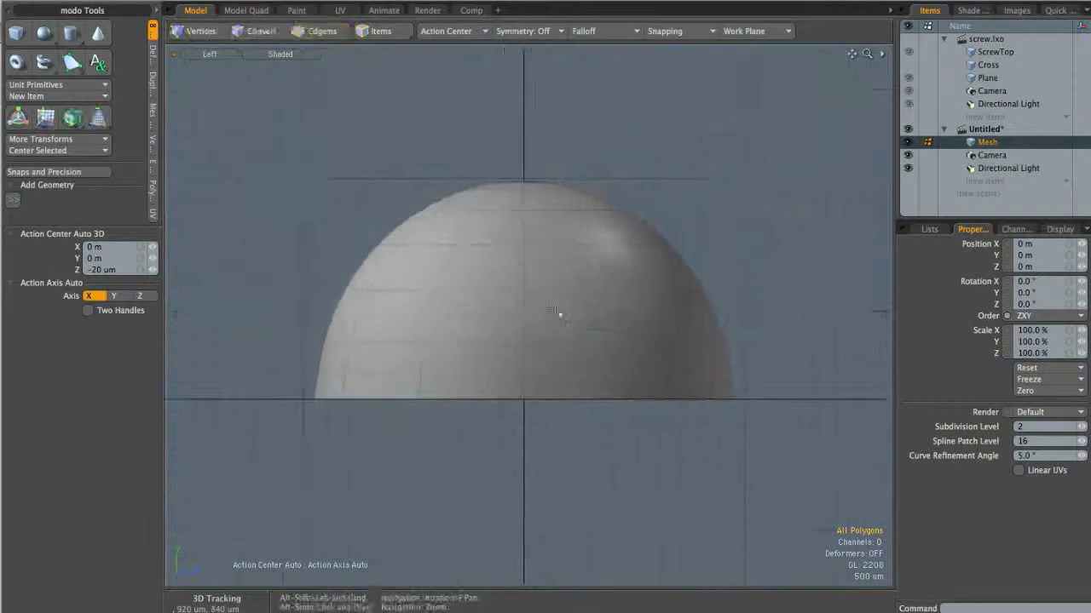
key("y")
left_click(452, 31)
left_click(406, 32)
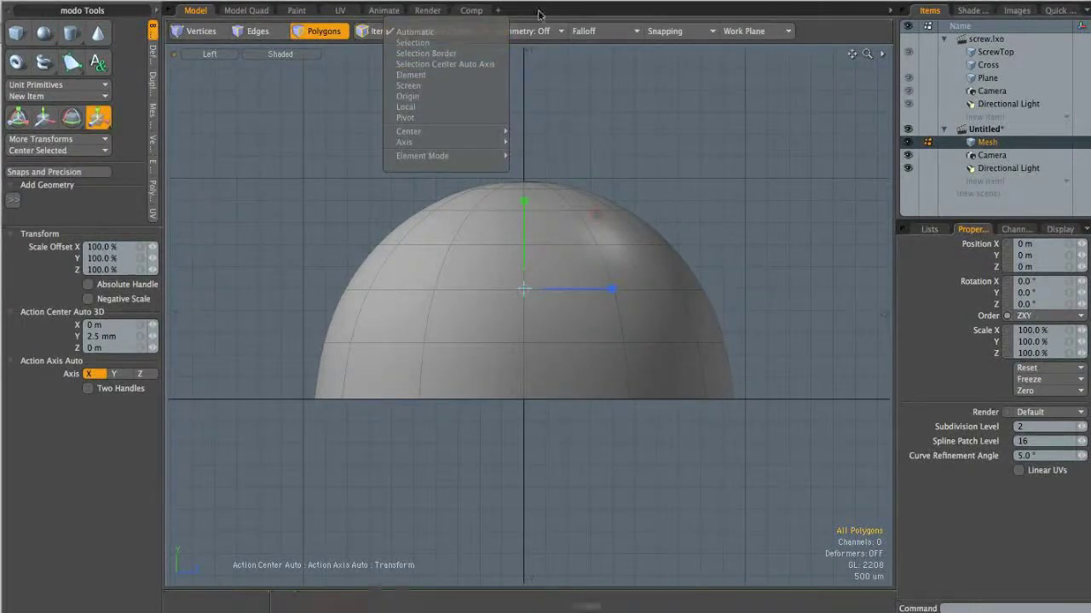
left_click(522, 400)
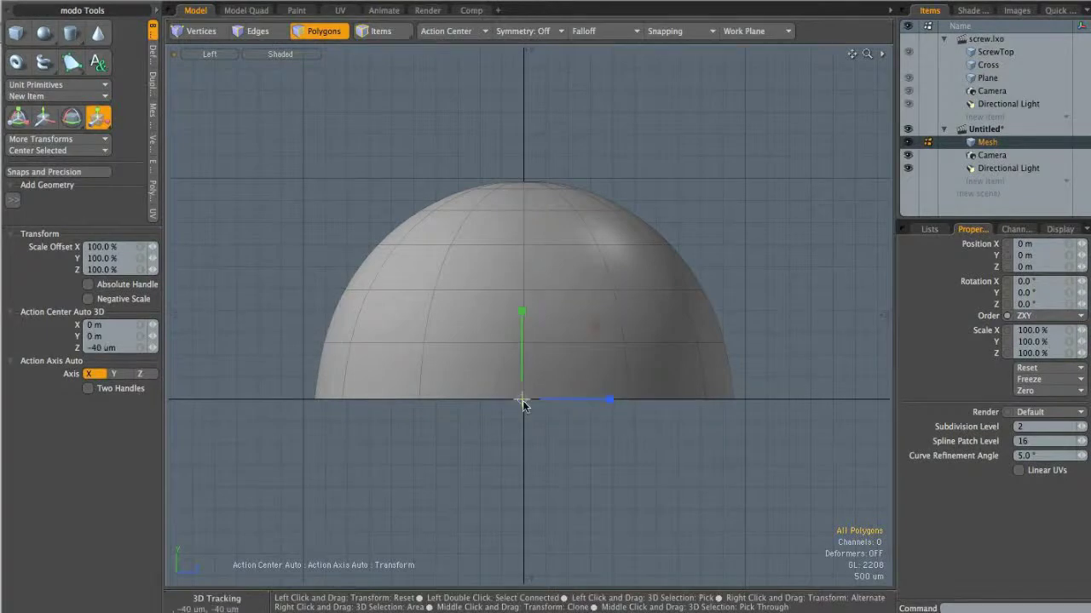
left_click_drag(523, 314, 521, 372)
key("space")
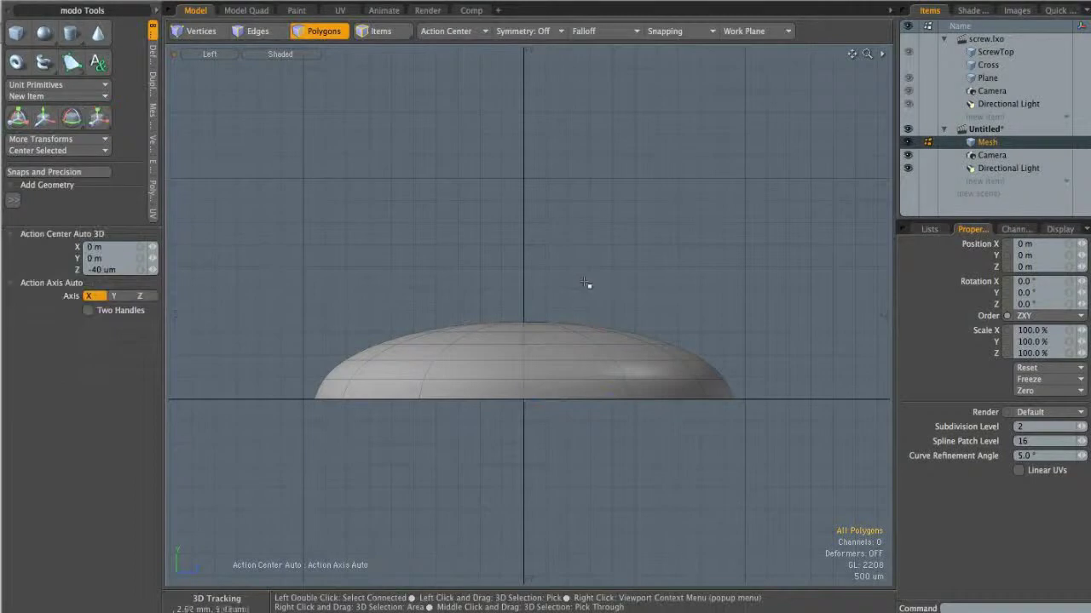
Remove every second horizontal edge loop of the dome: the innermost ring, the third ring and the fifth ring.
key("ctrl+space")
left_click(606, 312)
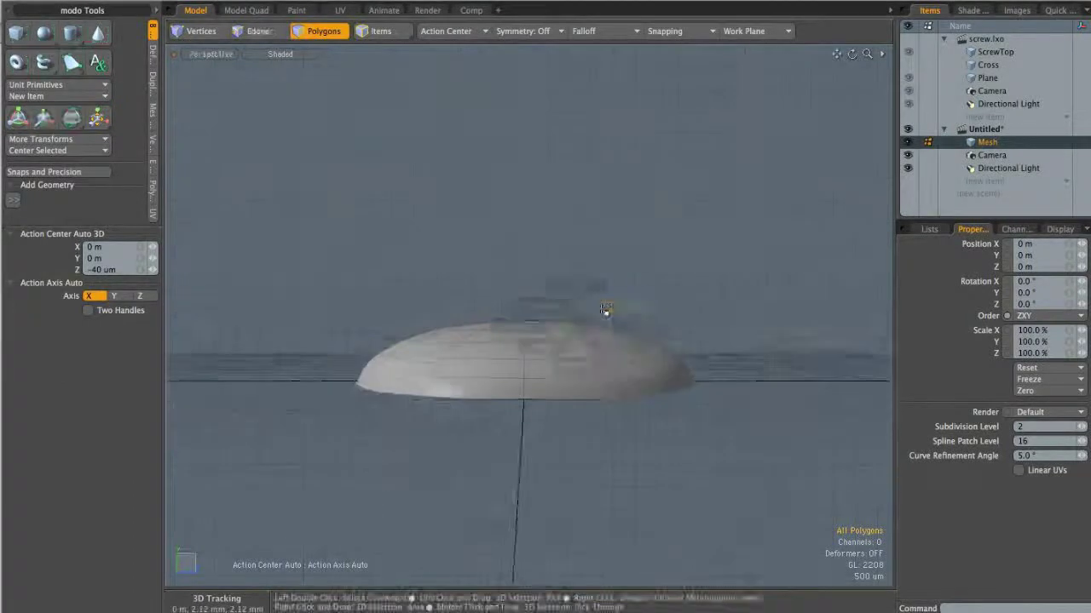
left_click_drag(591, 327, 566, 439, "alt")
scroll(566, 375, "up", 3)
left_click_drag(566, 374, 580, 345, "alt")
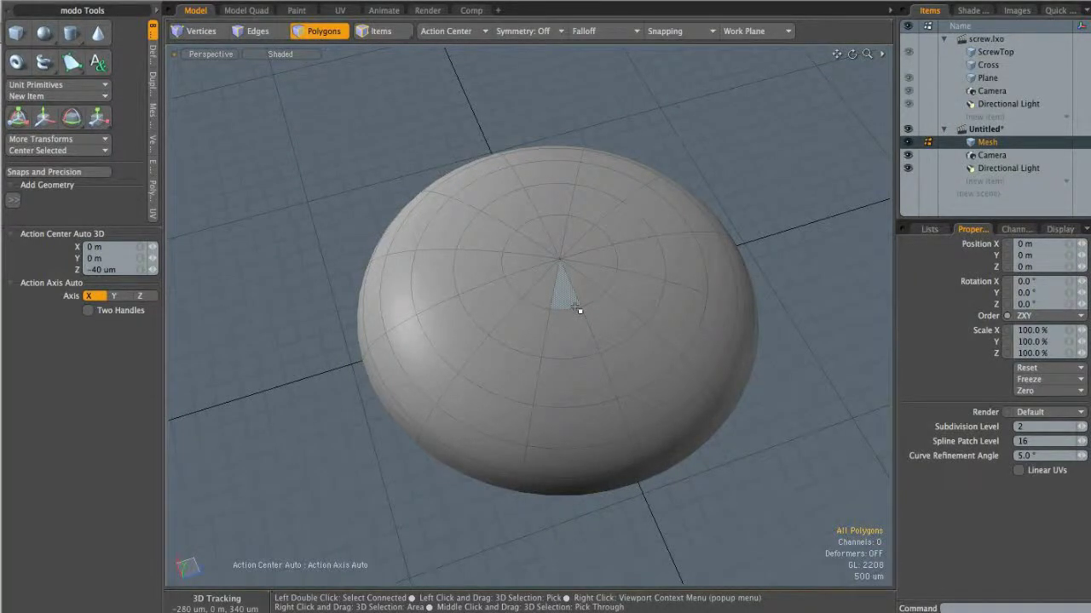
key("alt")
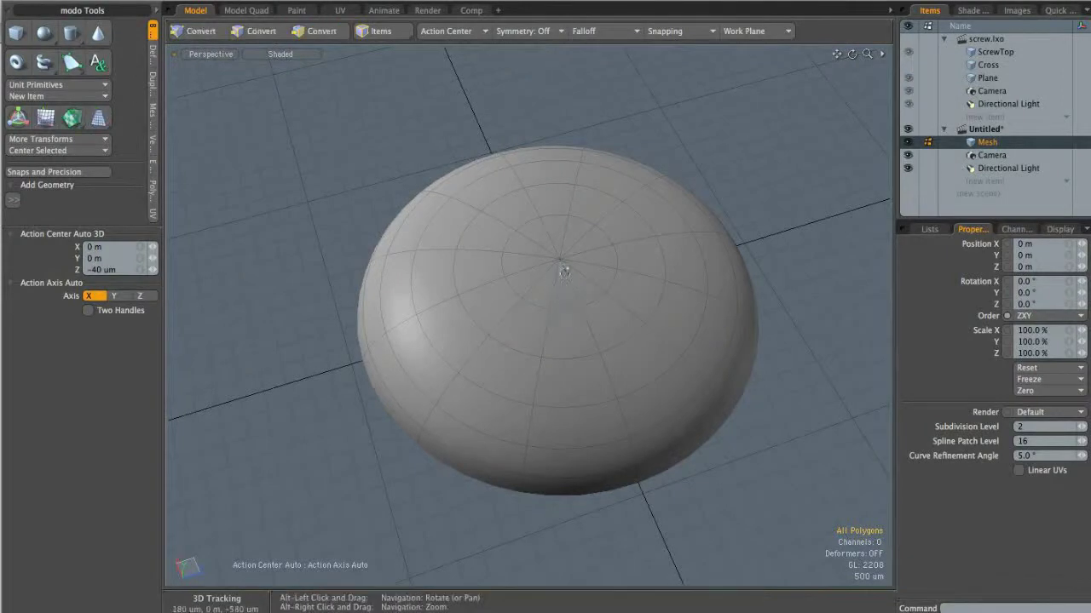
left_click_drag(630, 317, 664, 316, "alt")
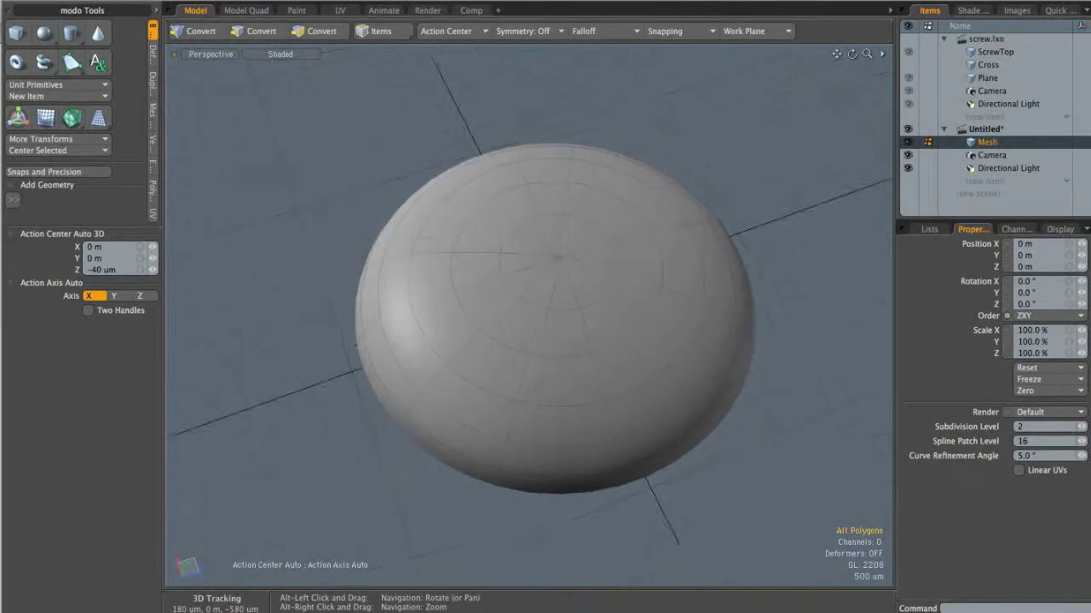
key("2")
double_click(571, 310)
double_click(570, 408, "shift")
double_click(592, 478, "shift")
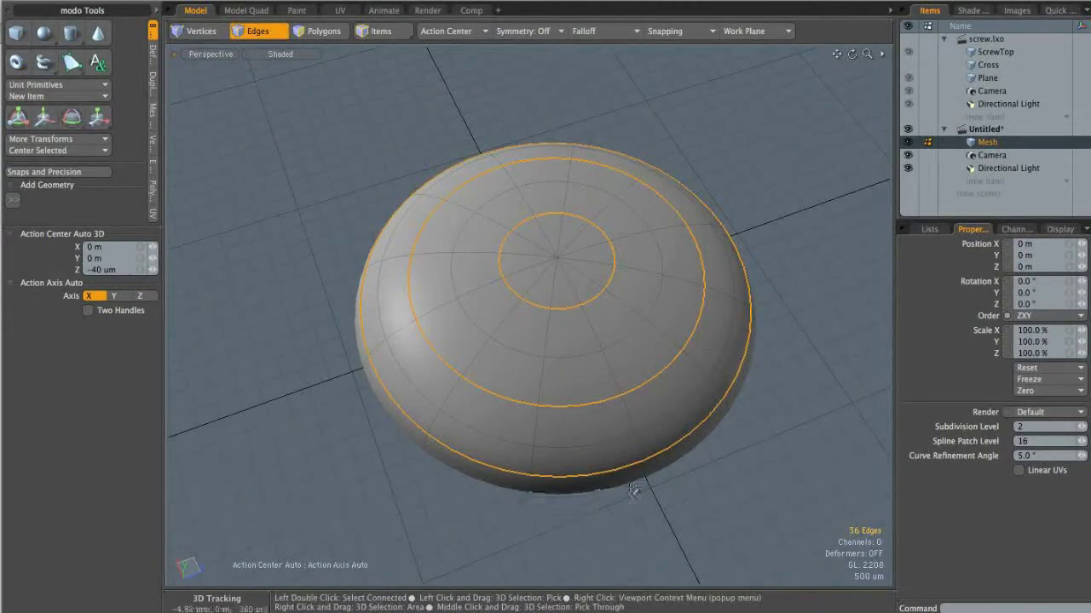
key("BackSpace")
Rename the dome's mesh item as ScrewTop.
left_click_drag(617, 295, 524, 183, "alt")
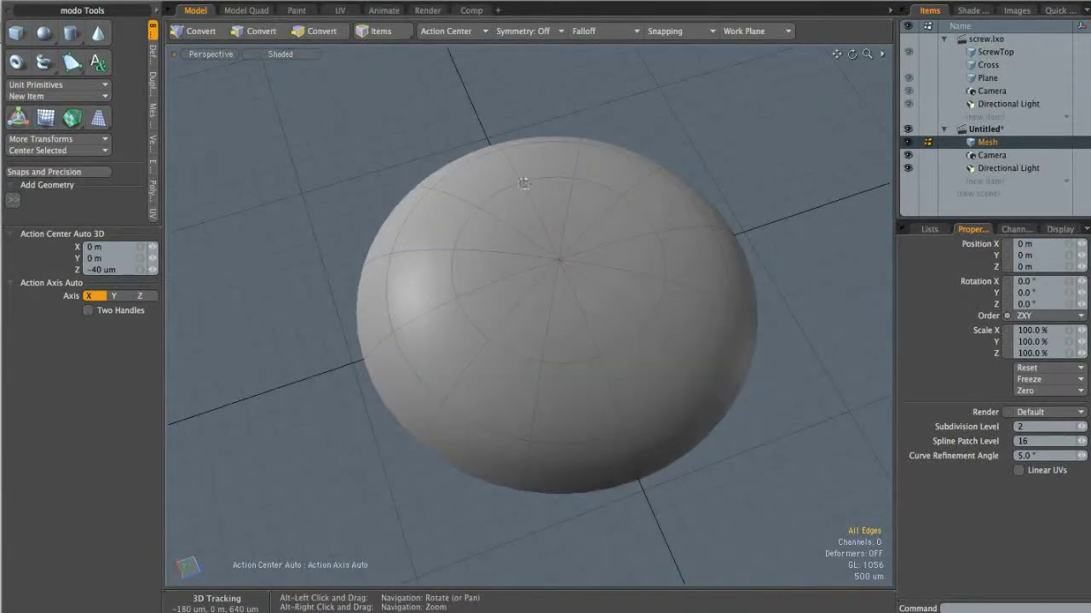
left_click_drag(589, 349, 582, 332, "alt")
left_click_drag(675, 320, 648, 324, "alt")
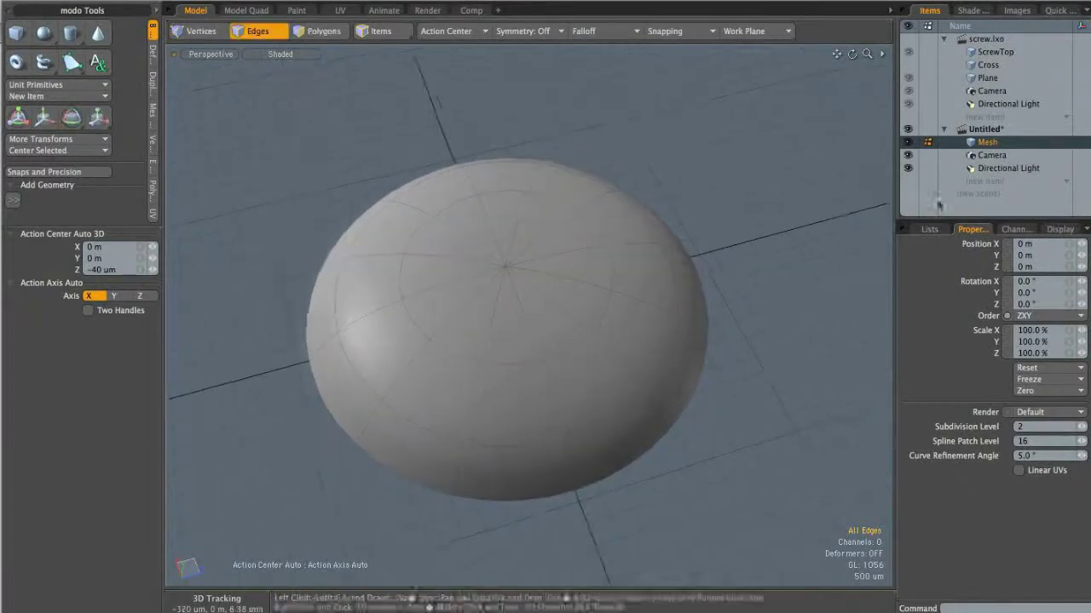
right_click(988, 142)
left_click(1004, 144)
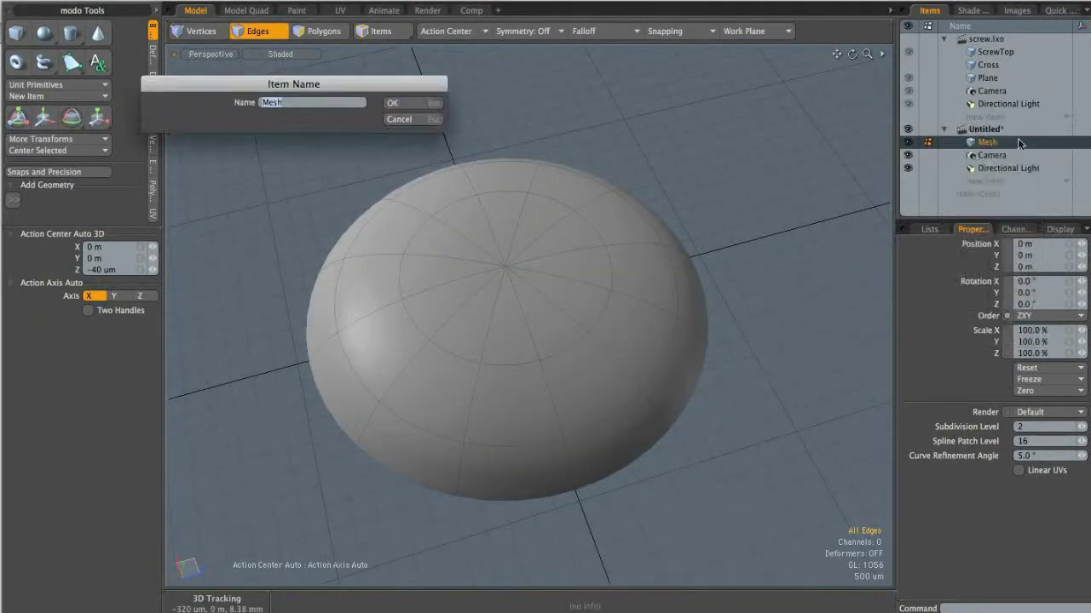
type("ScrewTop")
key("Return")
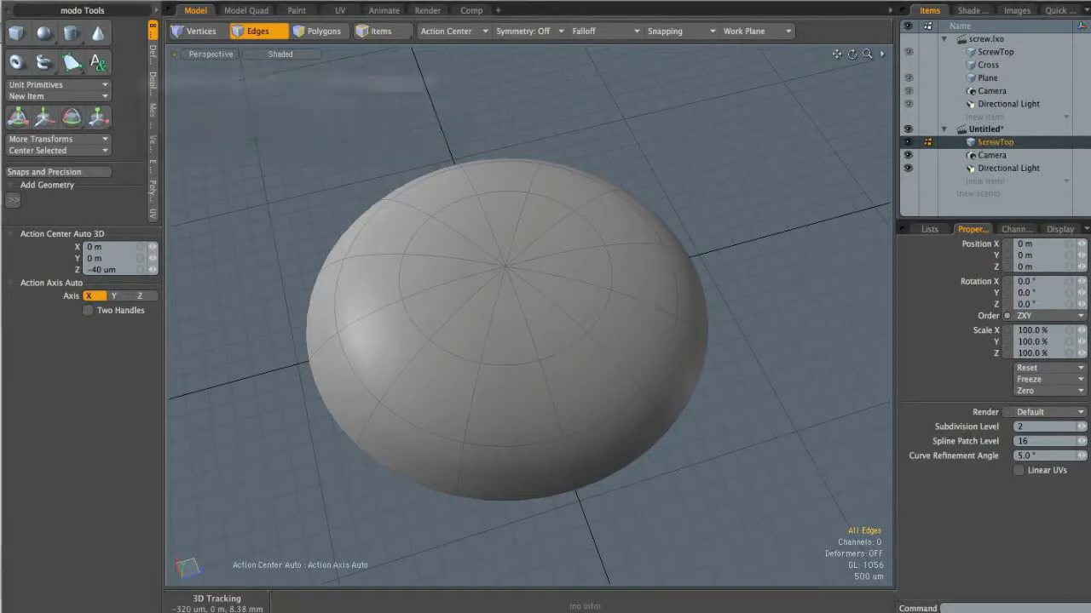
Add a new mesh item to the untitled scene and name it Cross.
left_click(1002, 182)
left_click(1002, 182)
right_click(988, 155)
left_click(1003, 157)
type("Cnoss")
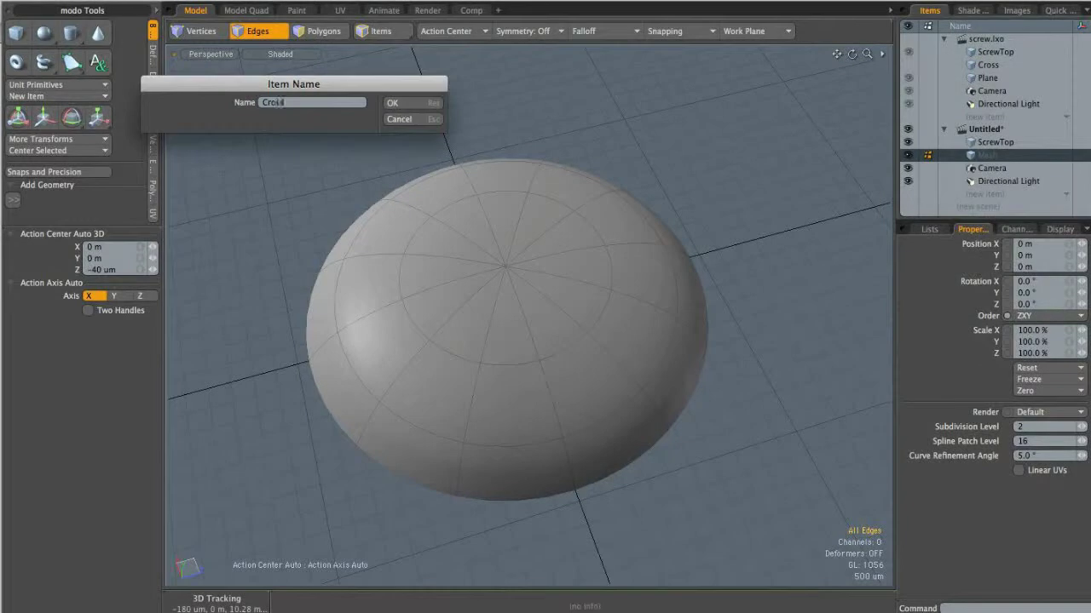
key("Return")
Create a 2 mm cube at the origin with one segment per axis in the Cross mesh.
left_click_drag(596, 279, 608, 303, "alt")
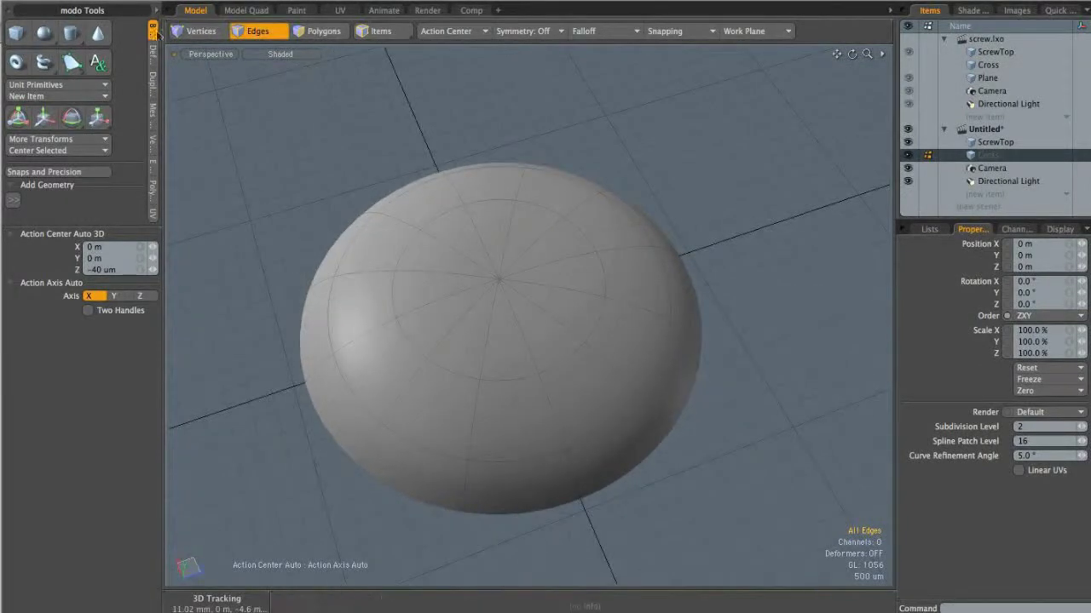
left_click(17, 34)
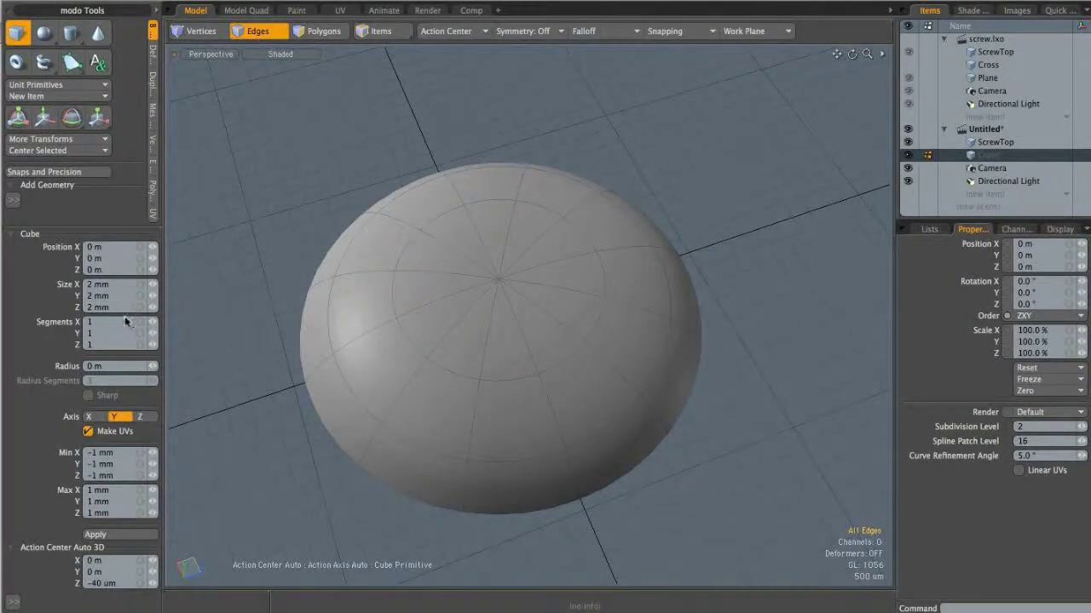
left_click(96, 534)
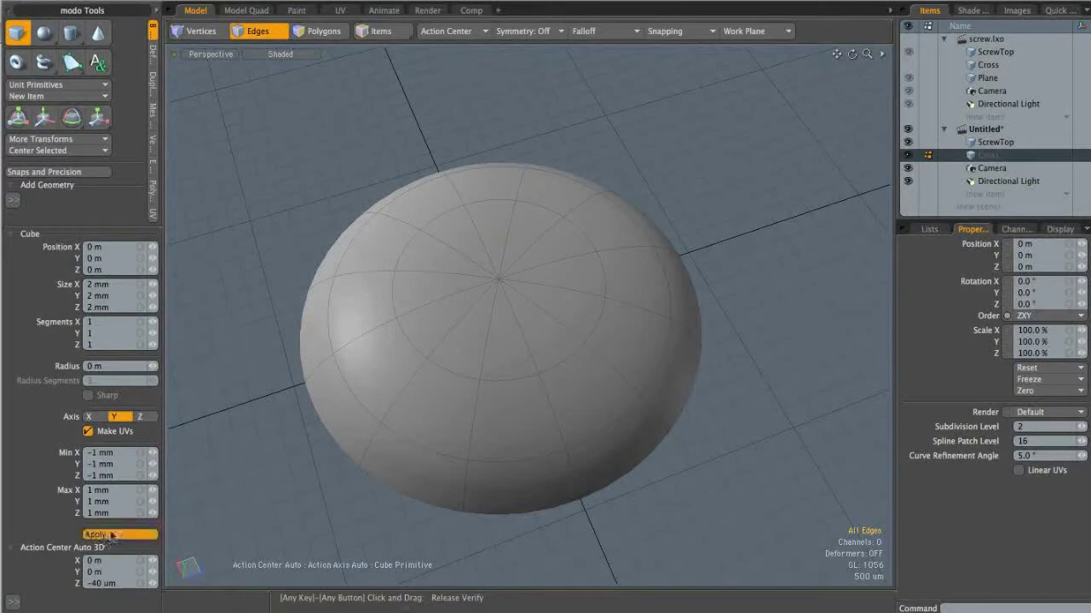
Select the whole cube and move it up about 1.68 mm in Y so it protrudes from the dome.
left_click_drag(424, 400, 455, 192, "alt")
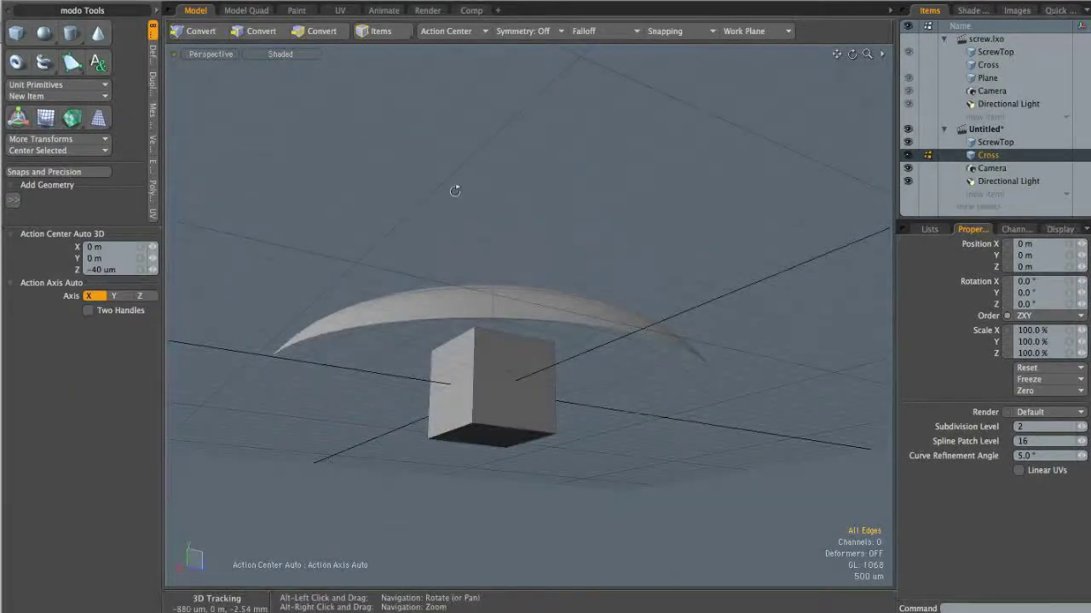
key("3")
left_click(501, 409)
double_click(501, 409)
left_click_drag(501, 409, 501, 461, "alt")
key("w")
left_click_drag(490, 308, 530, 294)
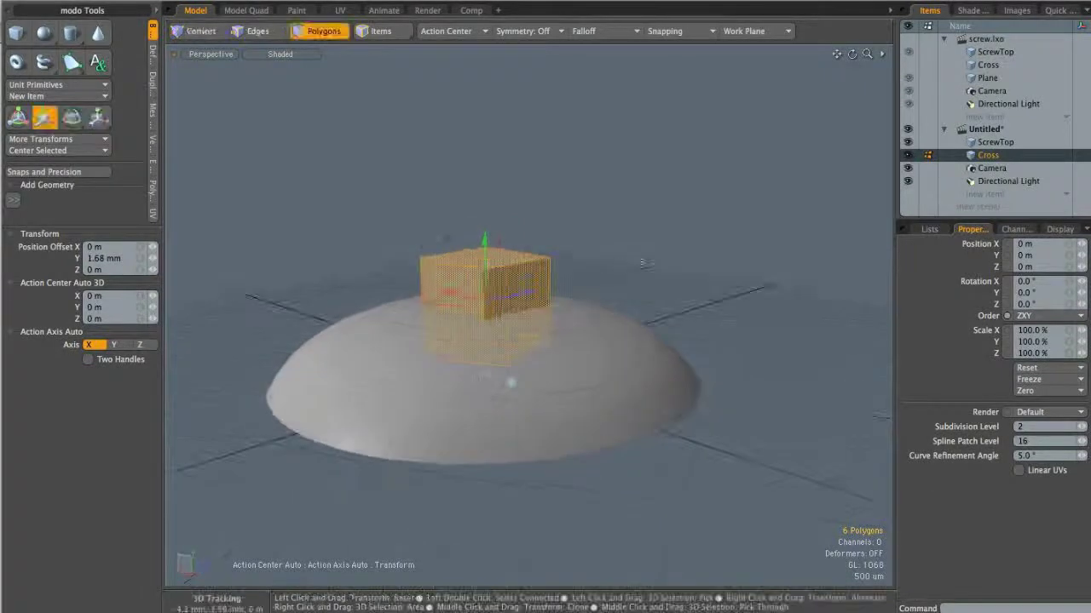
key("space")
Select two opposite side faces of the cube and bevel them outward with a shift of about 2.02 mm.
left_click(633, 274)
left_click(515, 310)
left_click(610, 233)
left_click_drag(610, 233, 605, 300, "alt")
left_click(521, 301)
left_click_drag(521, 302, 596, 320, "alt")
left_click(474, 357, "shift")
left_click_drag(474, 357, 466, 373, "alt")
key("b")
left_click(516, 291)
left_click_drag(472, 263, 418, 219)
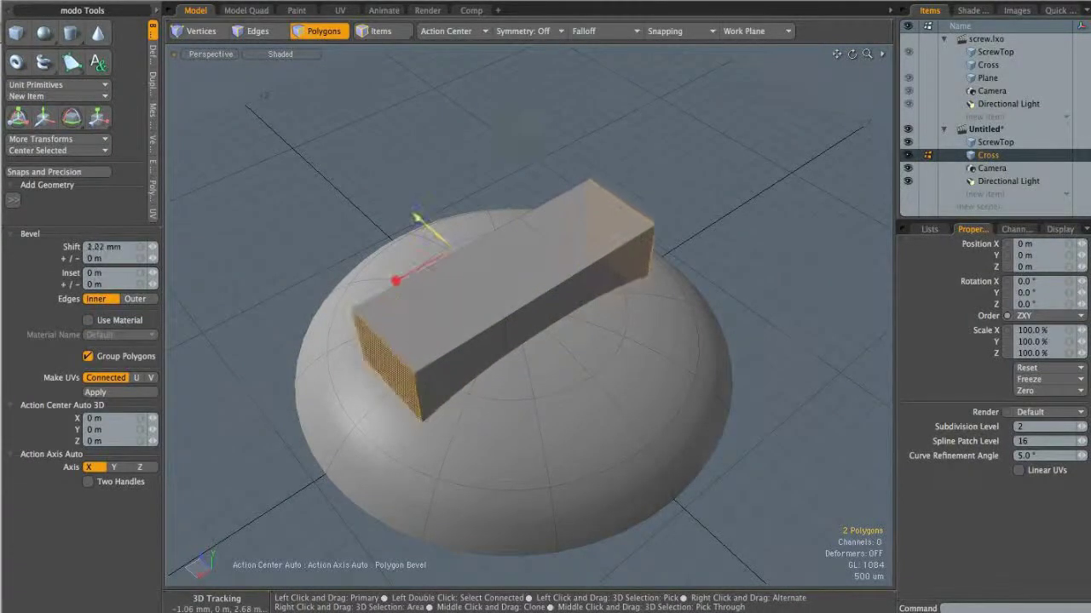
Set the bevel's shift to 2 mm and finish the Bevel.
left_click(96, 247)
type("2mm")
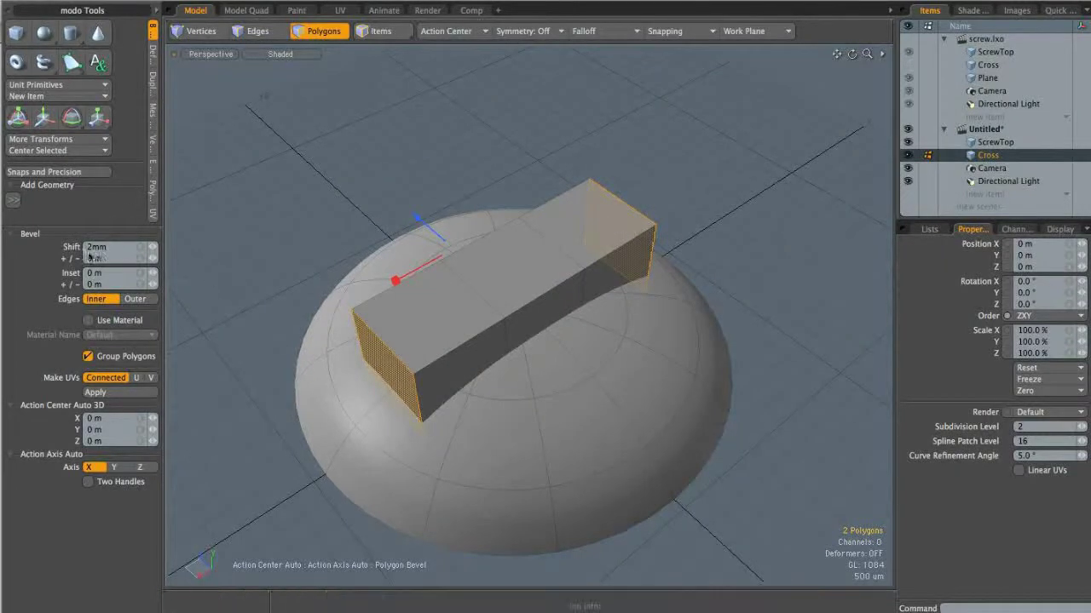
key("Return")
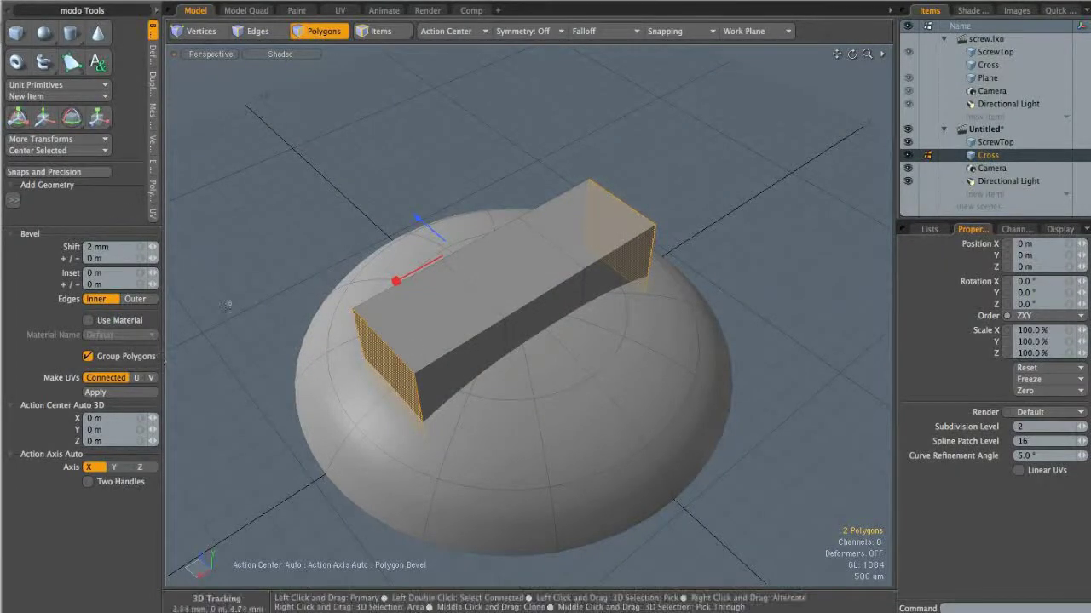
key("space")
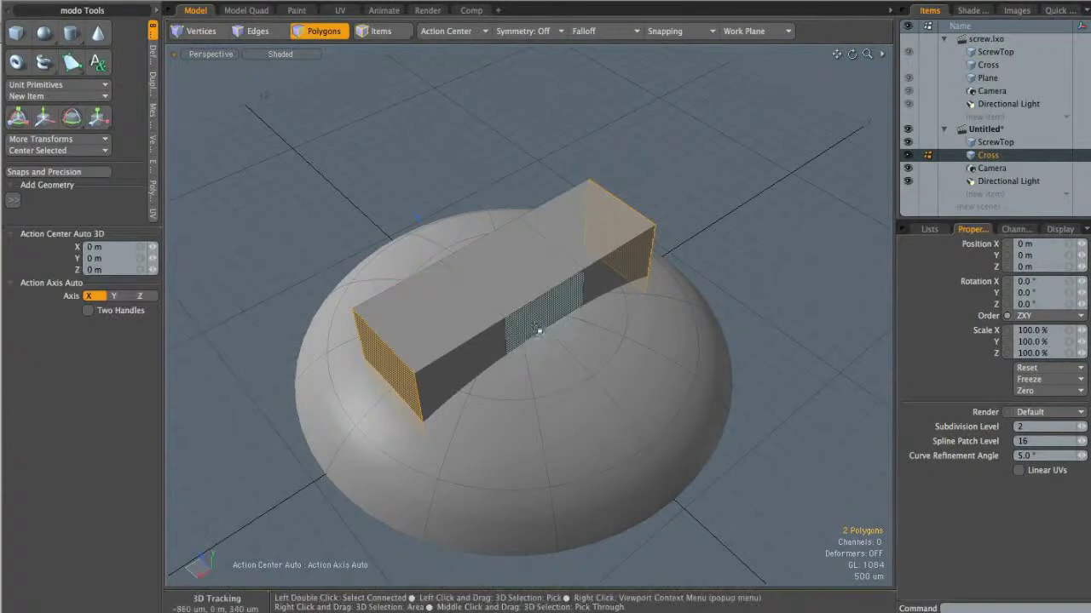
Select the two central polygons on opposite long sides of the bar.
left_click(537, 329)
left_click_drag(538, 330, 656, 332, "alt")
left_click(540, 333, "shift")
left_click_drag(540, 333, 530, 299, "alt")
key("b")
left_click(504, 319)
left_click_drag(443, 265, 356, 235)
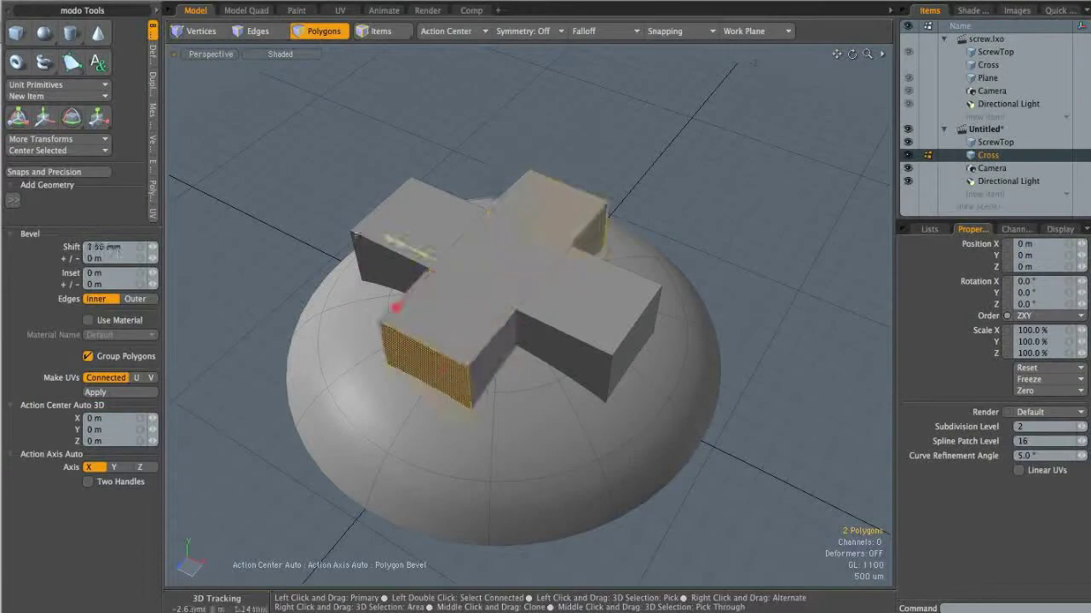
key("space")
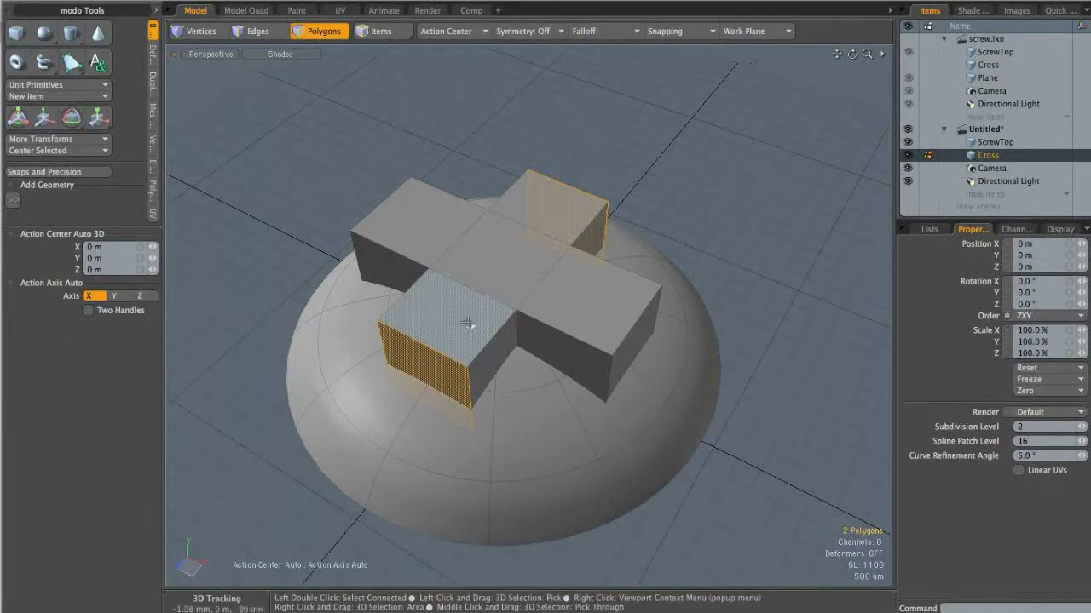
key("ctrl+z")
Bevel the two selected central side faces outward with a shift of 2 mm to form a cross.
key("b")
left_click_drag(463, 298, 211, 277)
type("2 mm")
key("Return")
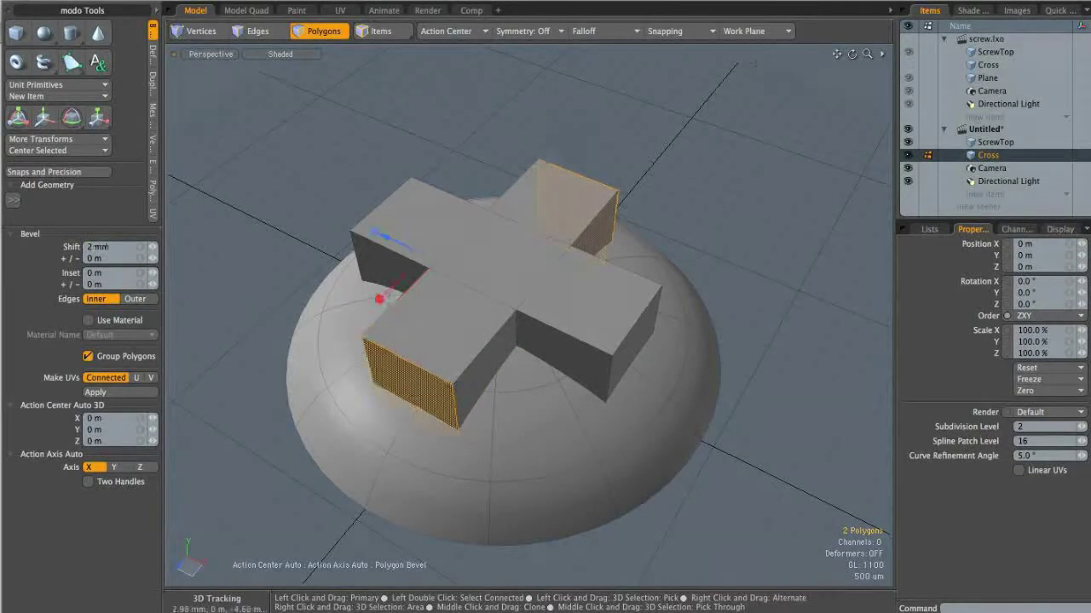
Finish the Bevel and select all the vertical corner edges around the cross.
key("space")
left_click(740, 242)
left_click_drag(740, 242, 743, 213, "alt")
key("2")
left_click(450, 325)
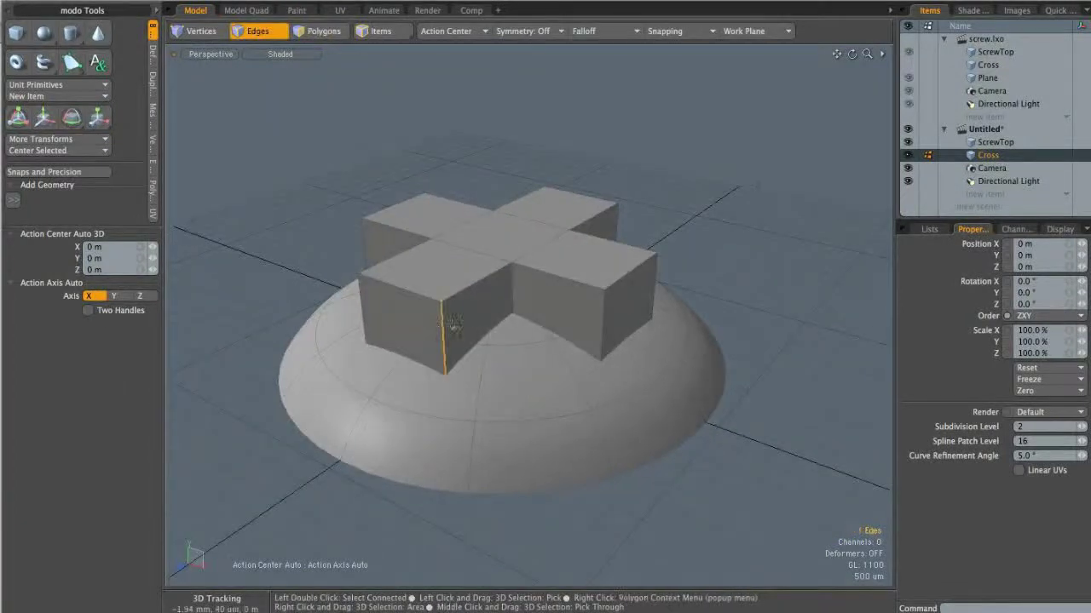
left_click(513, 294, "shift")
left_click_drag(525, 293, 564, 325, "alt")
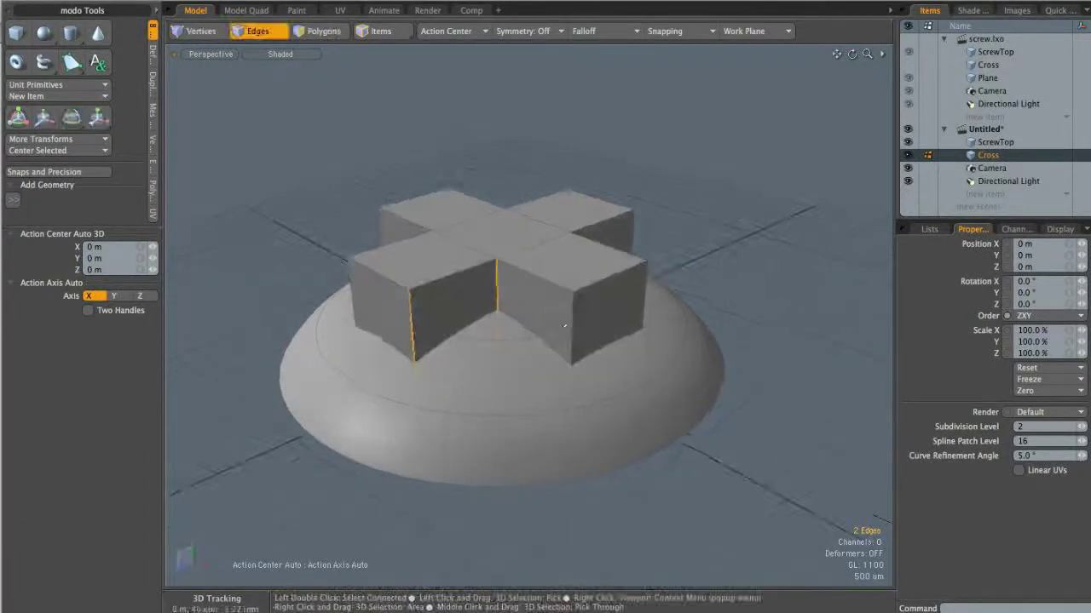
key("Up")
key("Up")
key("Up")
key("Up")
key("Up")
key("Up")
key("Up")
key("Up")
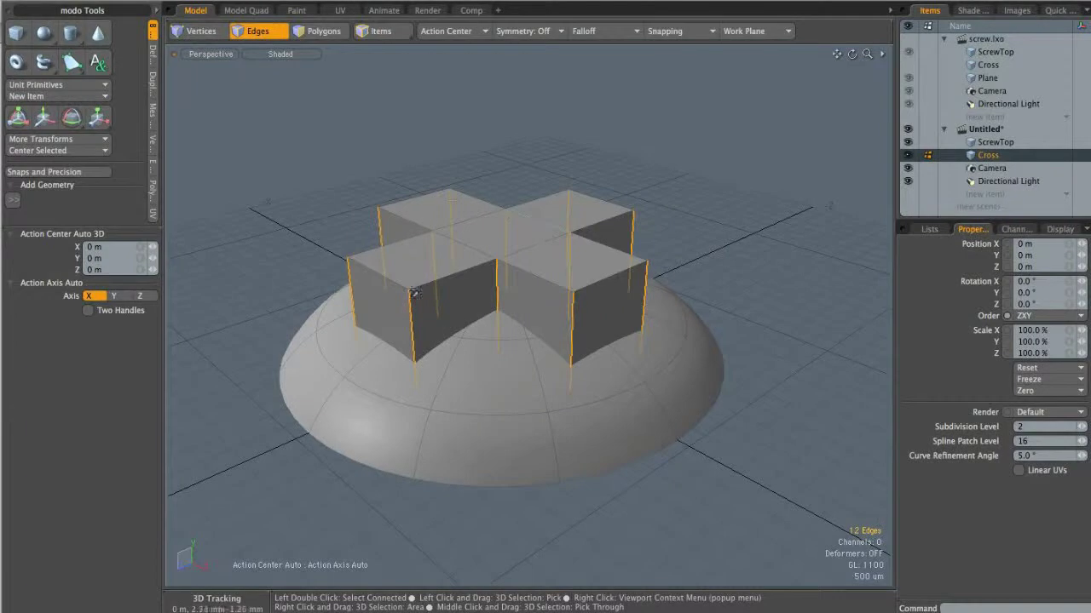
Bevel the selected vertical edges of the cross with an inset of about 190 µm, then clear the selection.
left_click_drag(496, 269, 465, 334, "alt")
key("b")
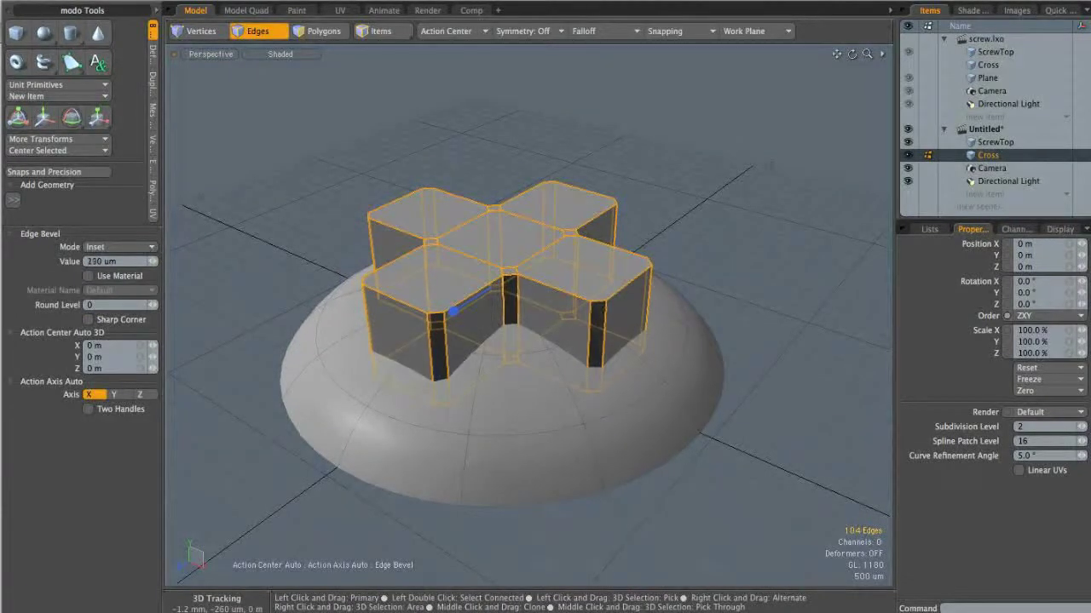
mouse_move(440, 331)
left_mouse_down("alt")
mouse_move(502, 327)
mouse_move(513, 345)
mouse_move(426, 349)
mouse_move(448, 312)
left_mouse_up("alt")
key("space")
left_click(792, 316)
left_click_drag(609, 339, 551, 380, "alt")
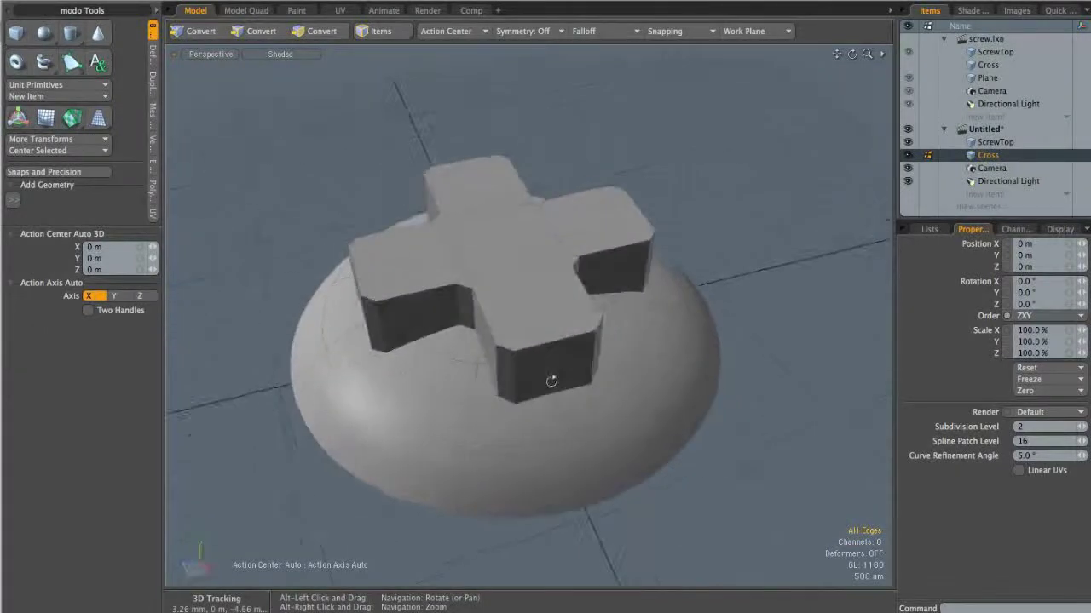
In the top view, select the two ScrewTop edge loops that run along the X and Z axes.
key("ctrl+space")
left_click(600, 264)
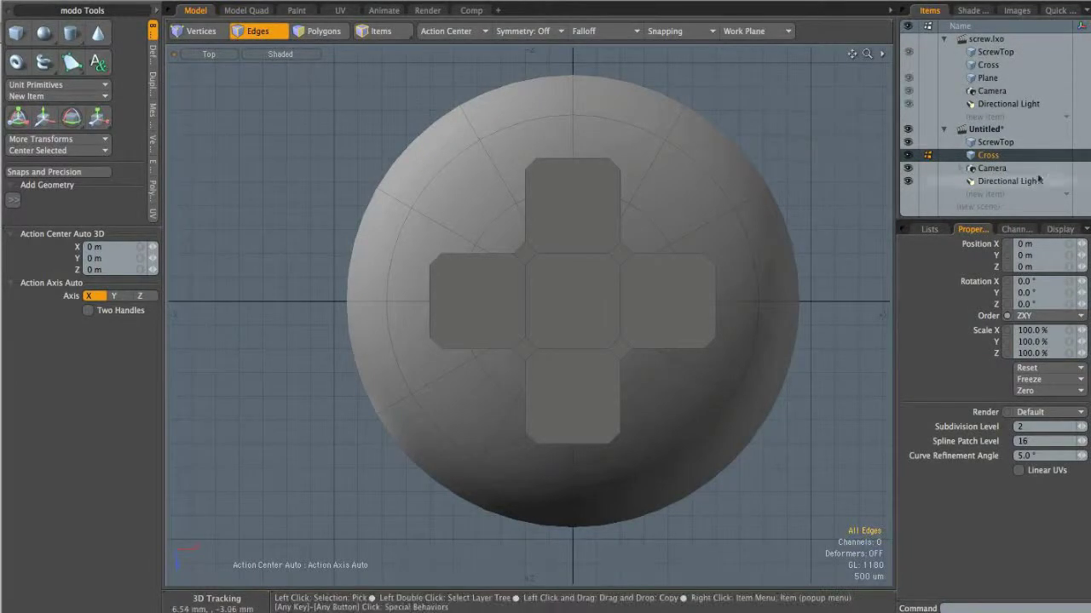
left_click(1026, 143)
double_click(572, 94)
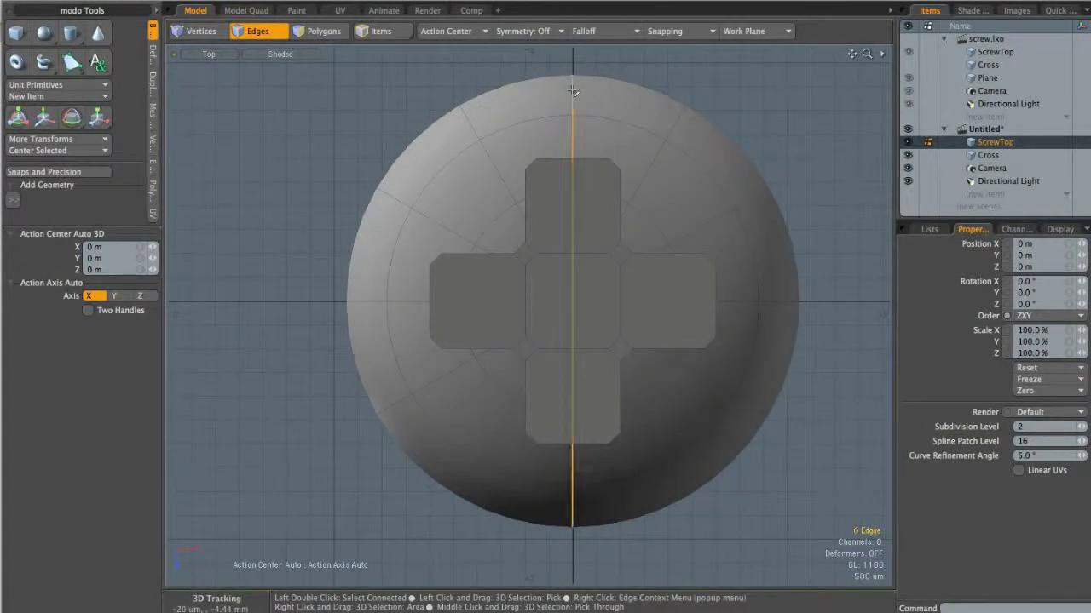
double_click(737, 302, "shift")
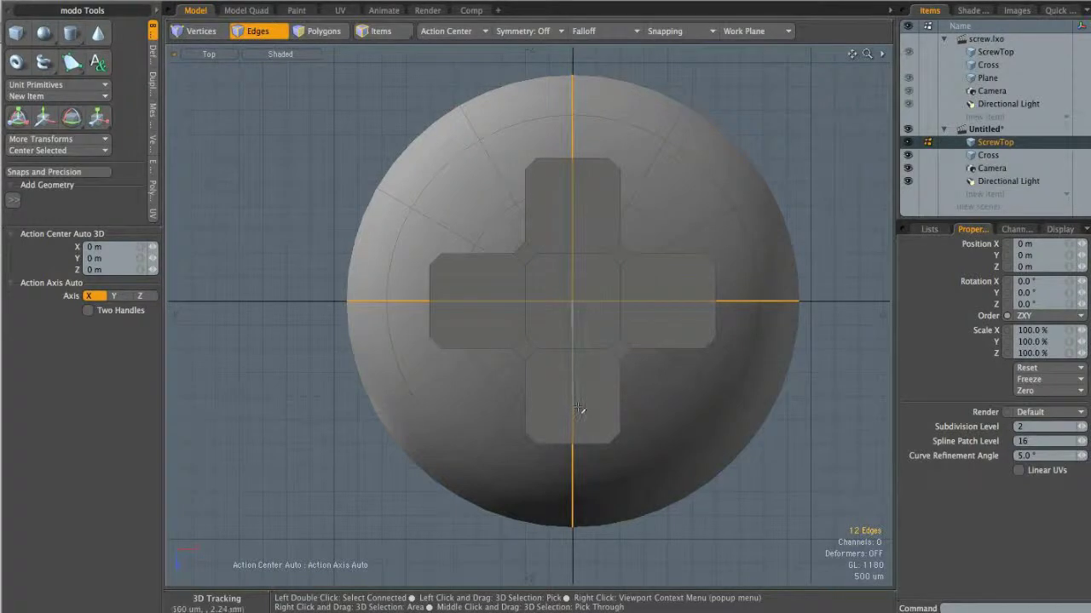
Select all ScrewTop polygons and rotate them about -14.87° around the Y axis.
key("3")
double_click(684, 176)
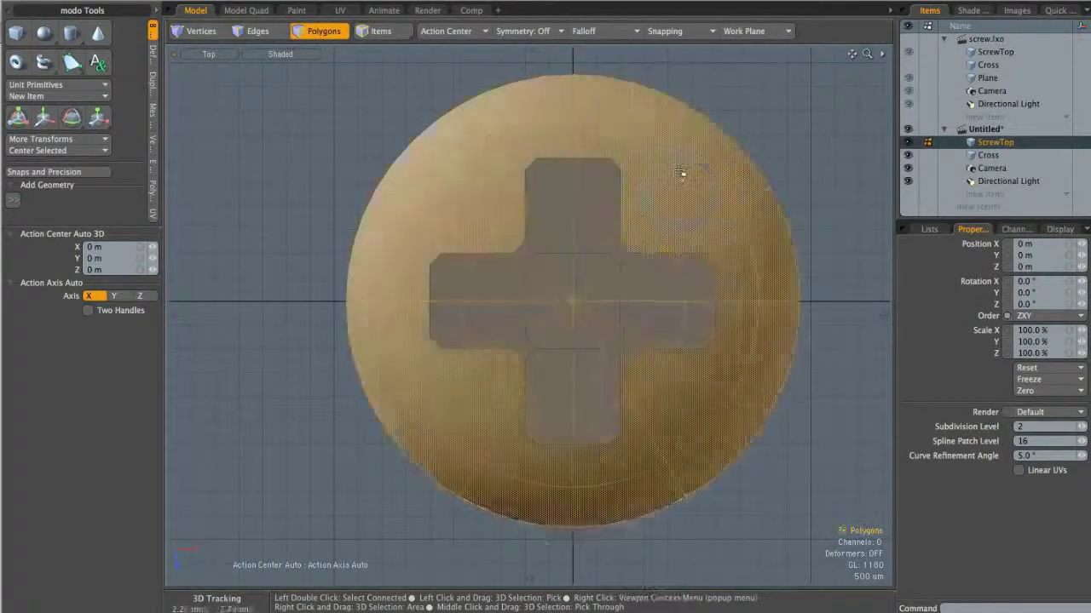
key("e")
left_click_drag(626, 227, 641, 242)
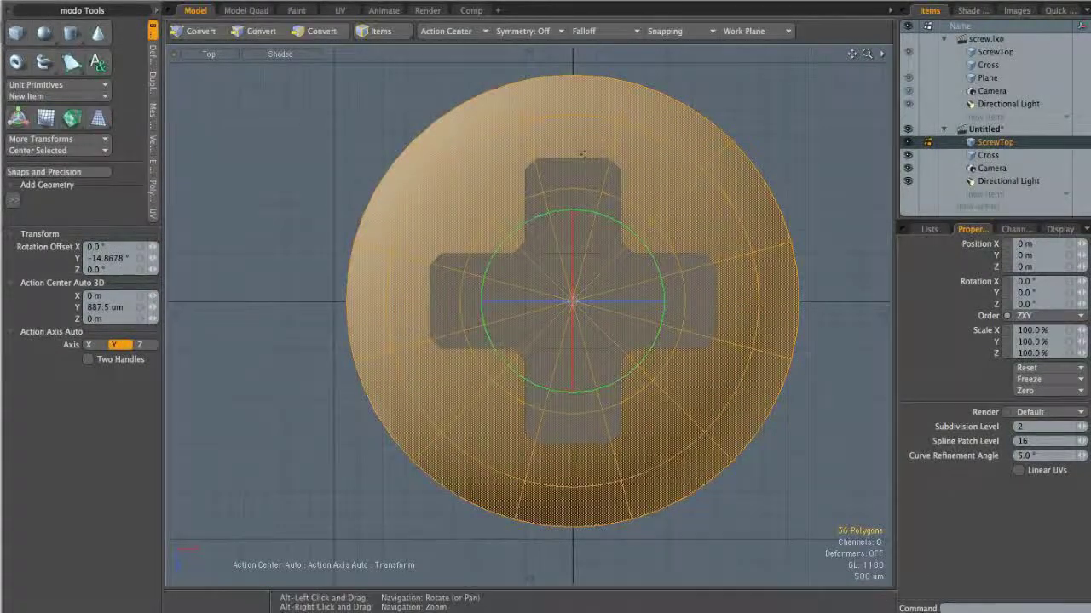
left_click_drag(582, 154, 602, 161, "ctrl+alt")
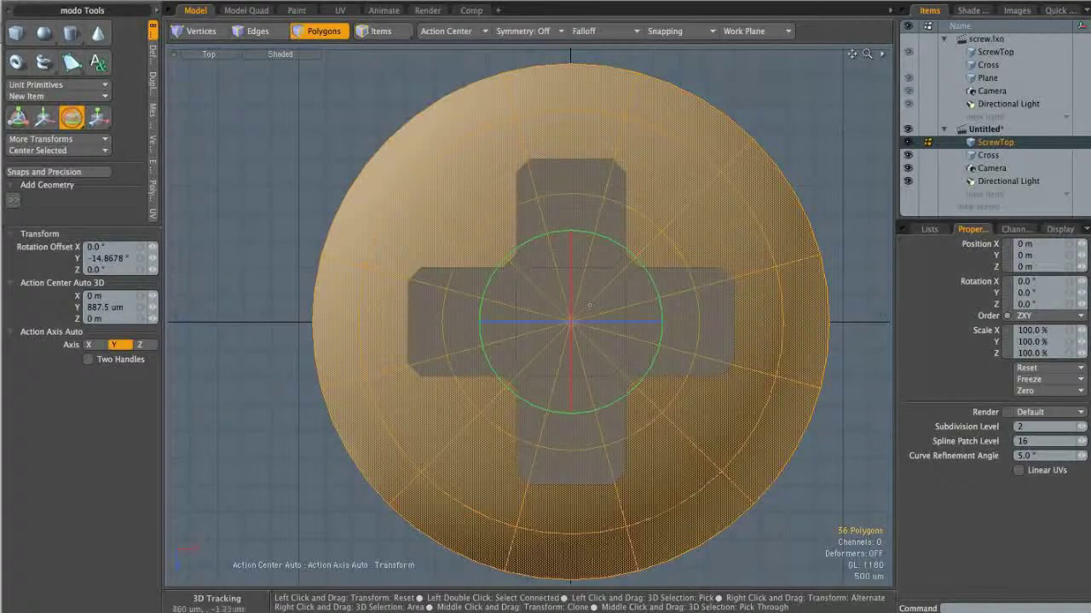
key("space")
Cut the cross through ScrewTop with a Solid Drill Tunnel operation, using Background as the cutting mesh, and hide the Cross item.
key("ctrl+space")
left_click(630, 234)
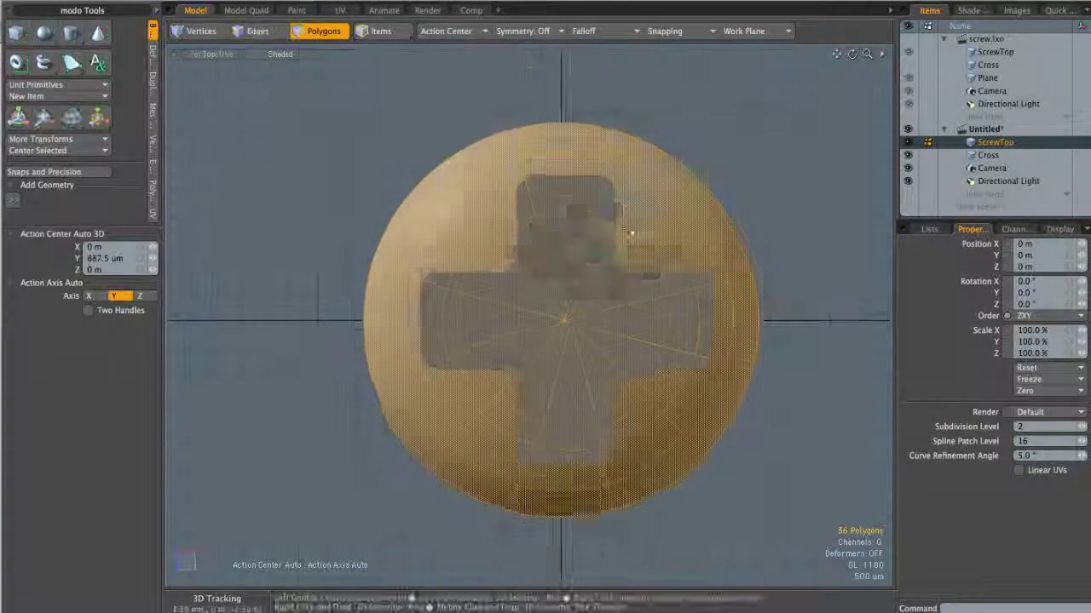
left_click(1010, 158)
left_click(1003, 143)
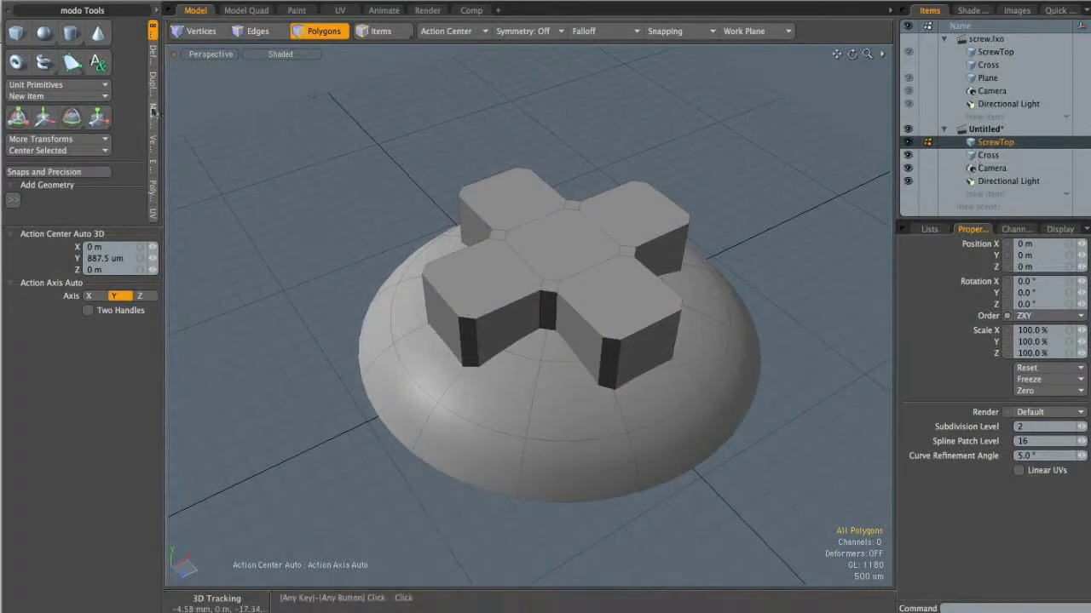
left_click(152, 110)
left_click_drag(105, 225, 89, 377)
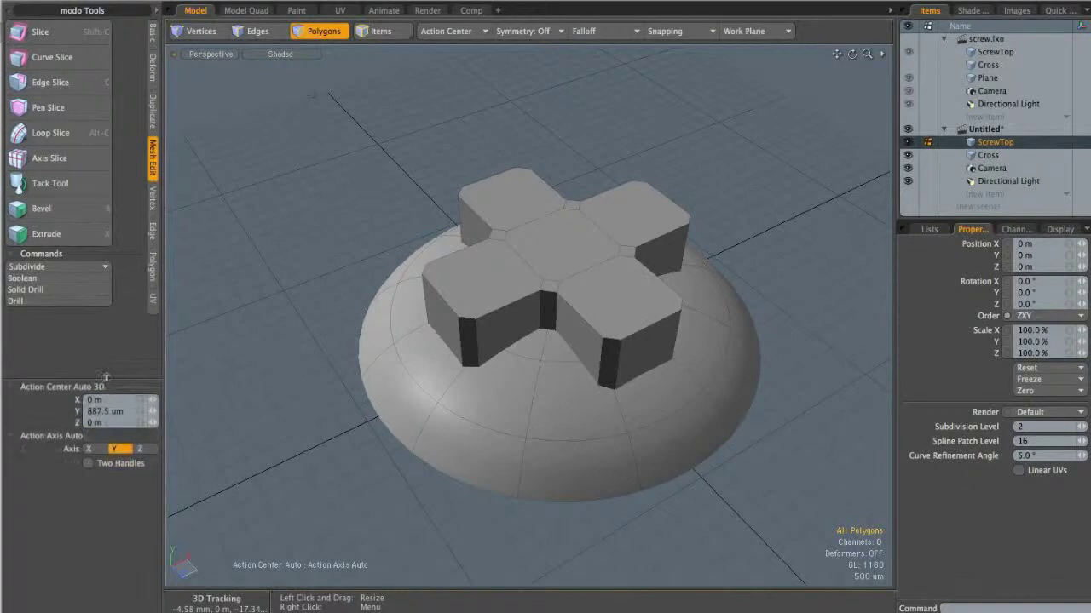
left_click(43, 290)
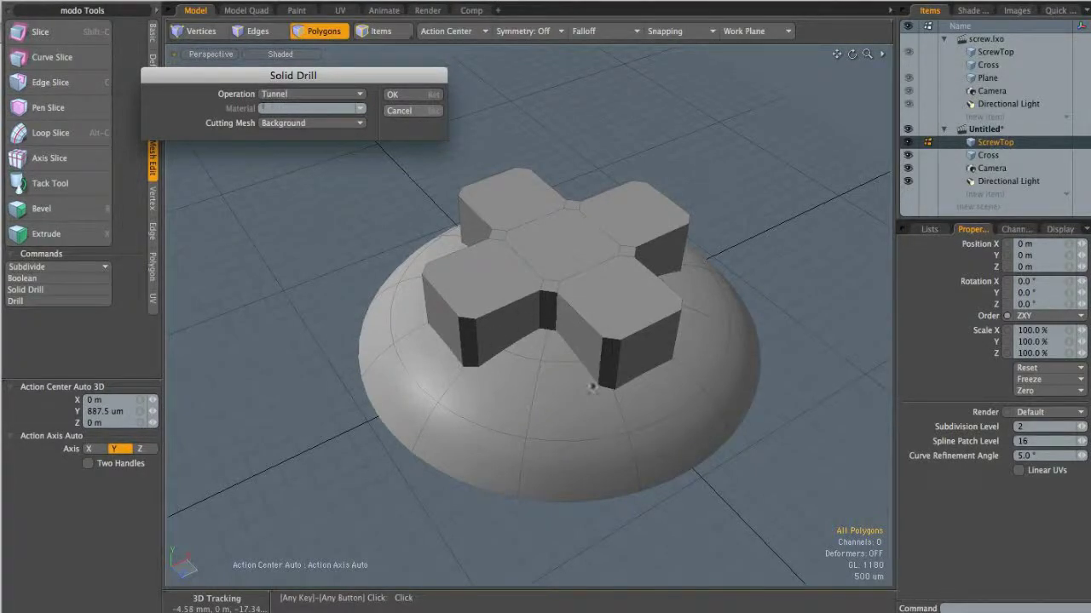
left_click(415, 96)
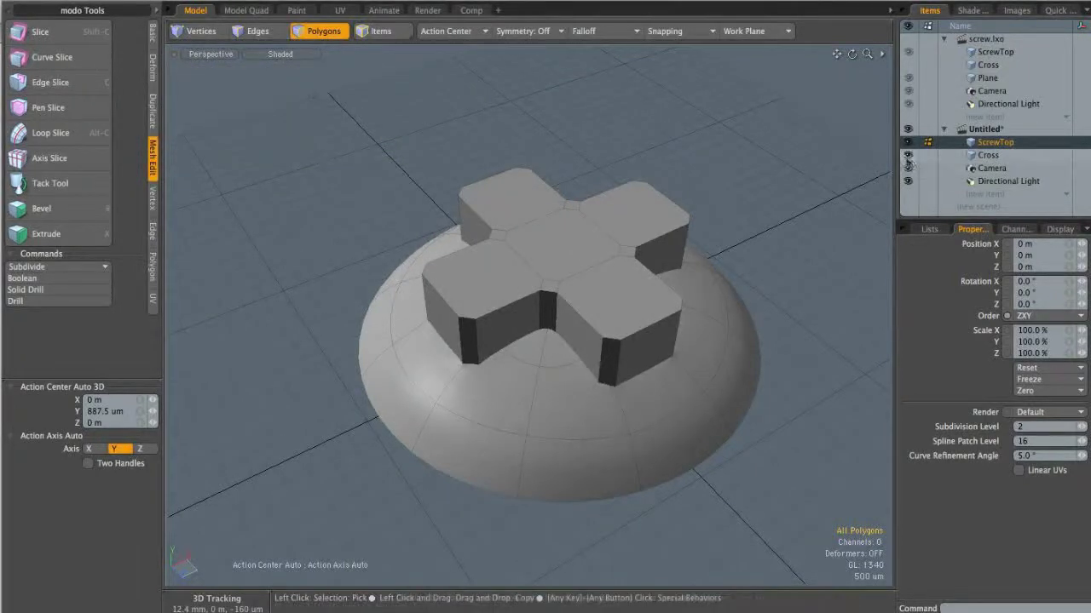
left_click_drag(636, 335, 644, 402, "alt")
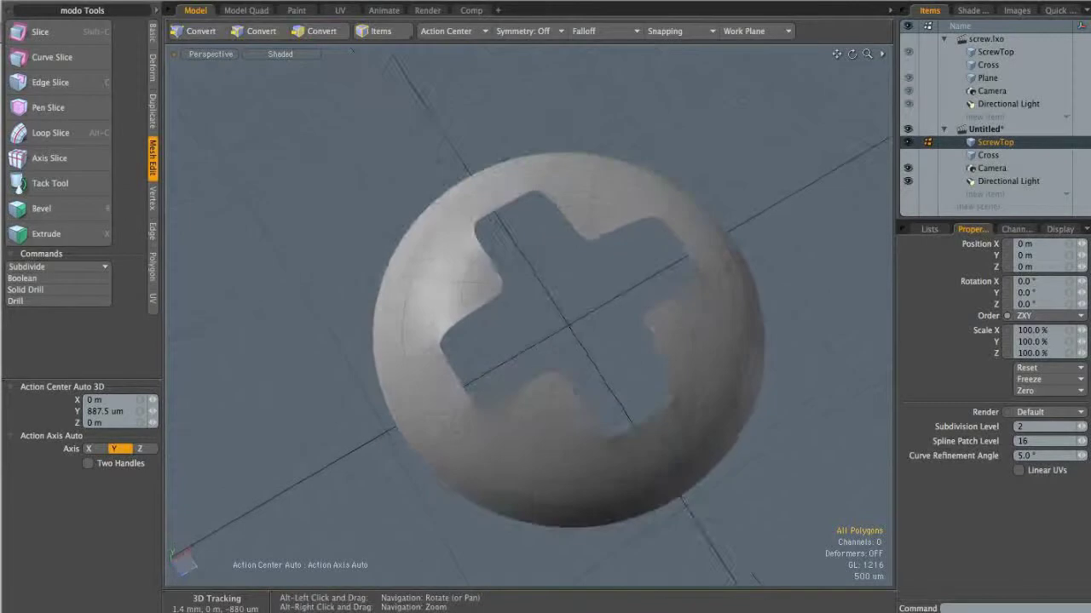
left_click_drag(511, 309, 526, 257, "alt")
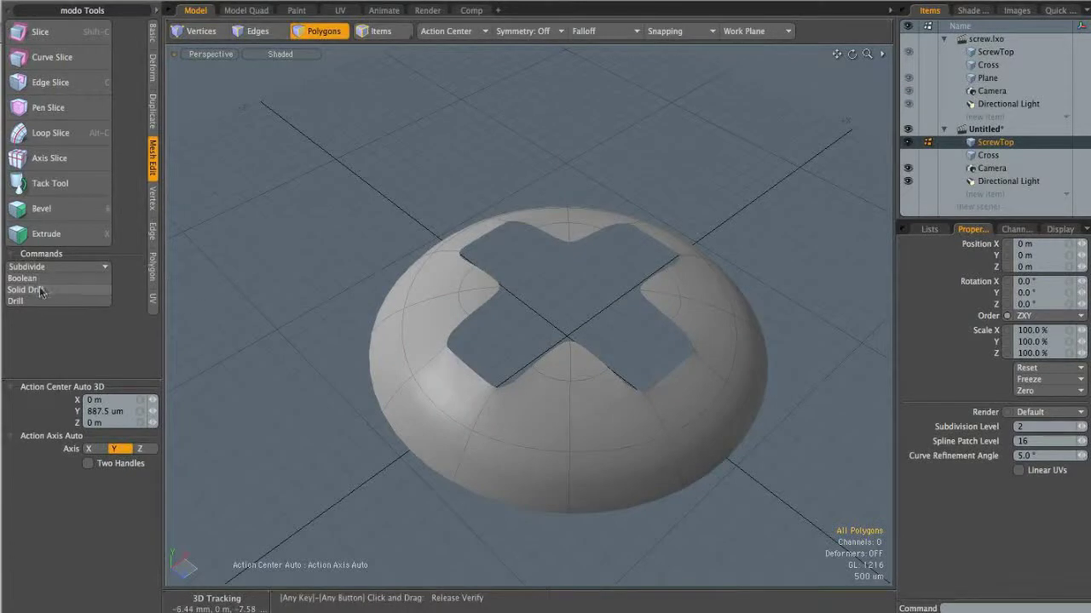
Merge the ScrewTop vertices with the range set to Automatic.
left_click(154, 203)
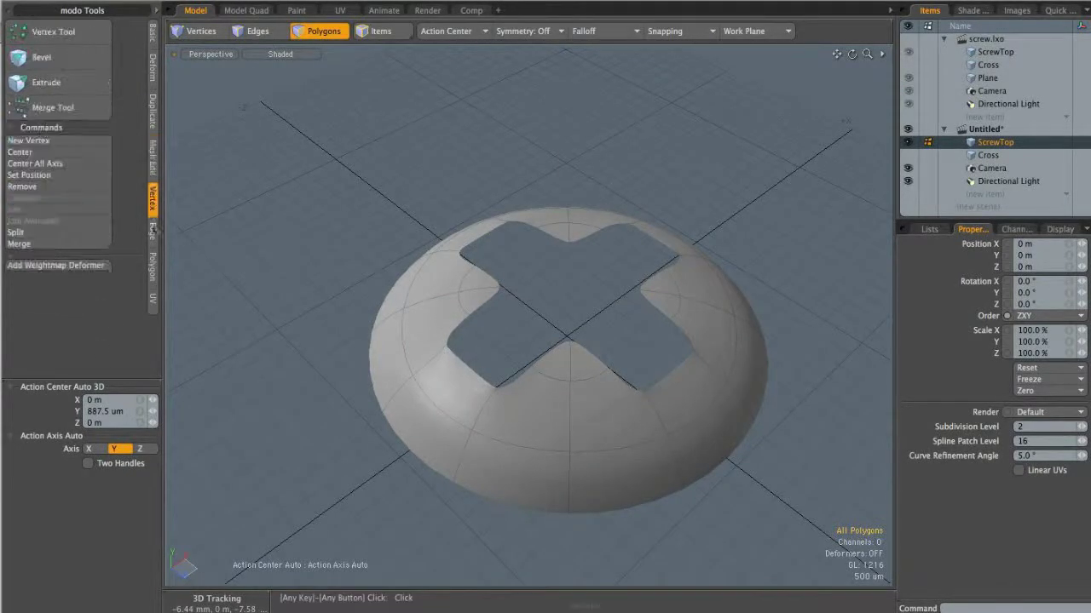
left_click(73, 246)
left_click(294, 98)
left_click(281, 90)
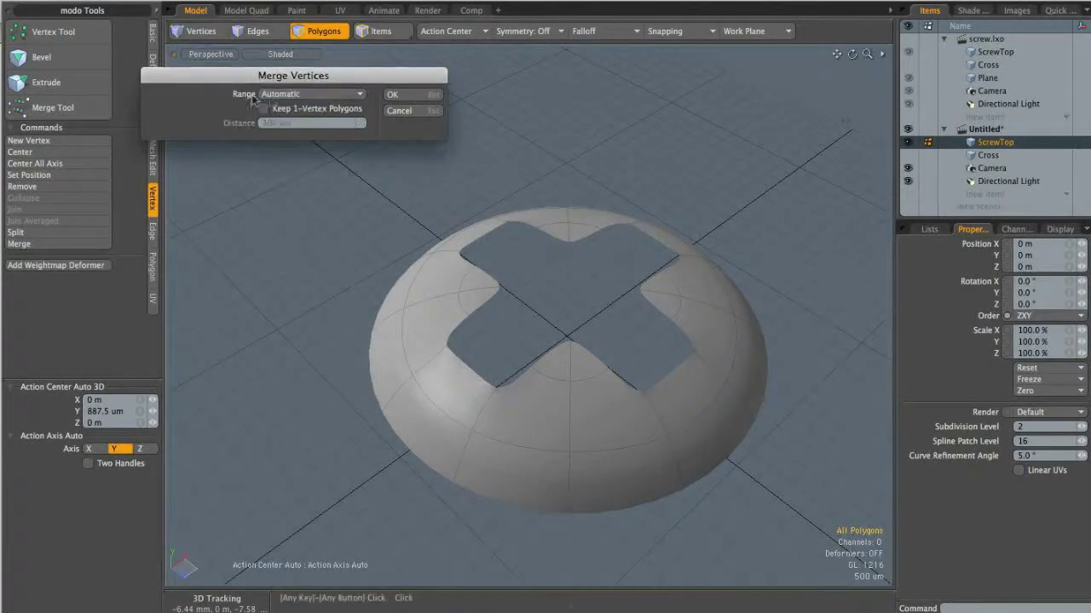
left_click(409, 96)
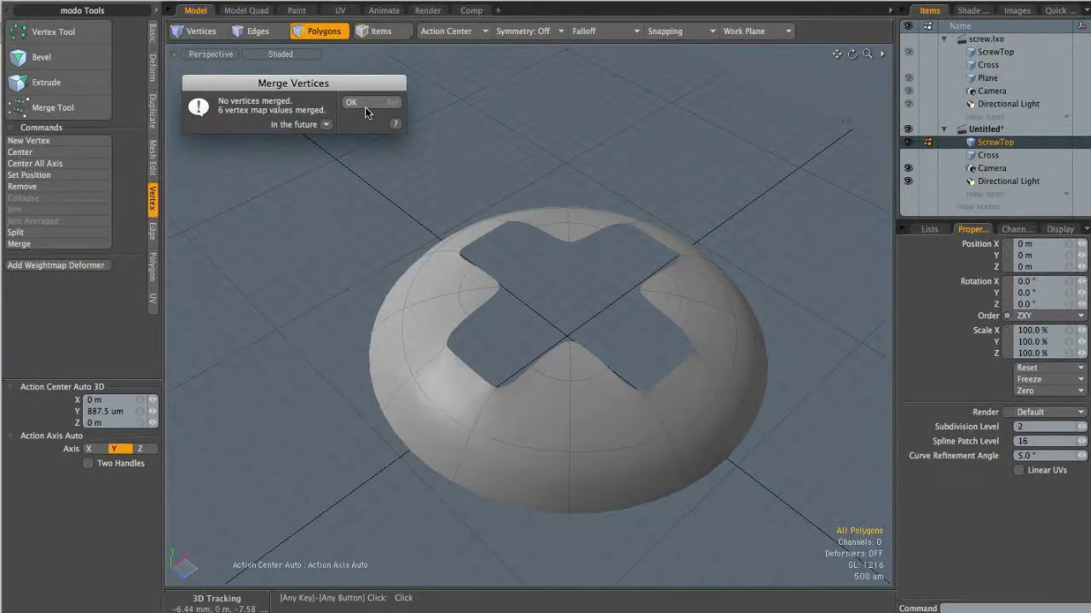
left_click(365, 107)
left_click(379, 106)
Turn off subdivision smoothing on the ScrewTop mesh.
left_click_drag(520, 250, 539, 289, "alt")
key("Tab")
right_click_drag(575, 358, 664, 358, "alt")
left_click_drag(622, 359, 615, 270, "alt+shift")
right_click_drag(596, 277, 633, 278, "alt")
Examine the vertices and edge layout around the cross-shaped opening in ScrewTop.
key("1")
left_click(595, 258)
left_click(546, 245)
scroll(587, 245, "down", 2)
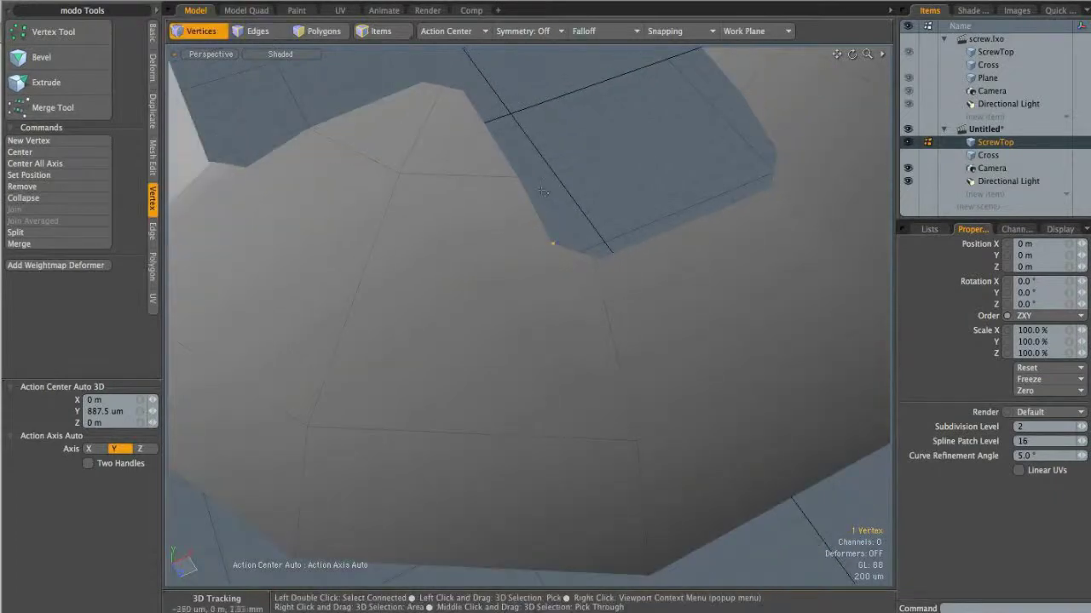
left_click(581, 224)
scroll(608, 256, "down", 3)
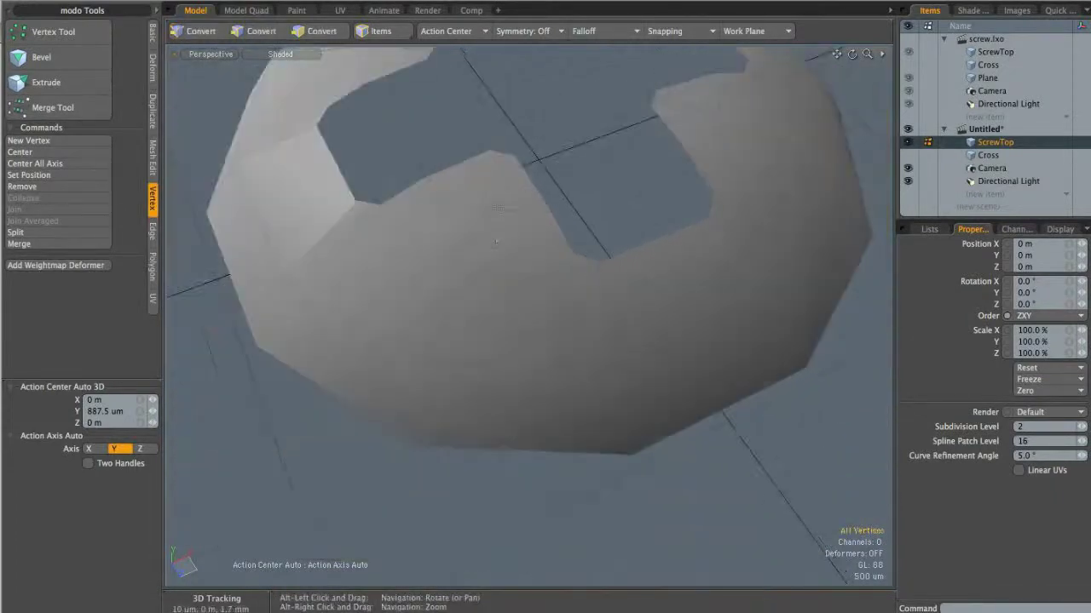
left_click_drag(570, 286, 589, 262, "alt")
scroll(565, 228, "down", 2)
left_click_drag(673, 224, 493, 320, "alt+shift")
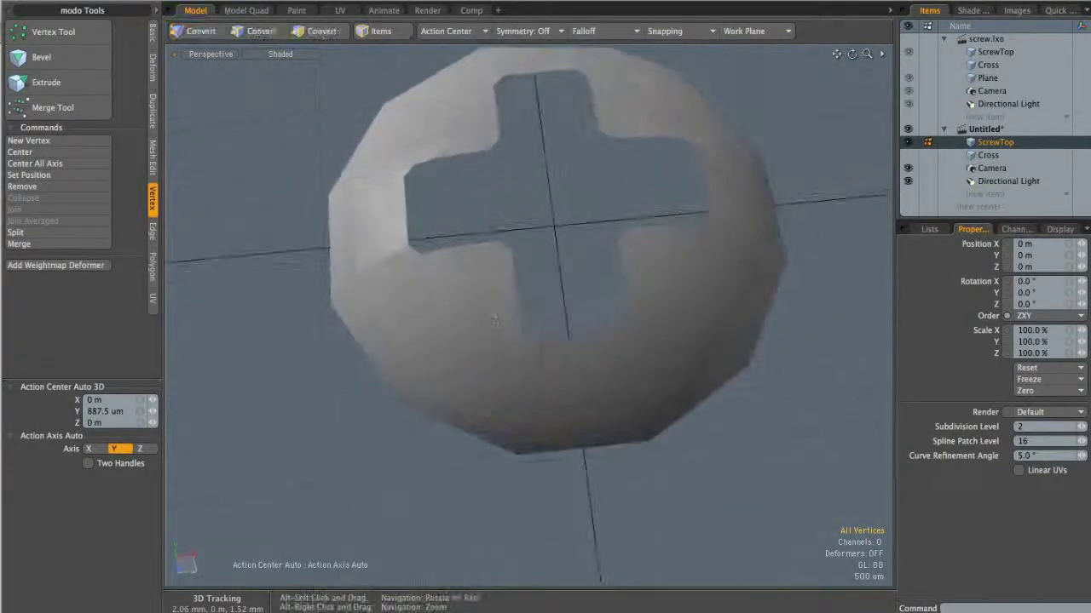
left_click_drag(473, 255, 470, 277, "alt")
scroll(471, 264, "down", 2)
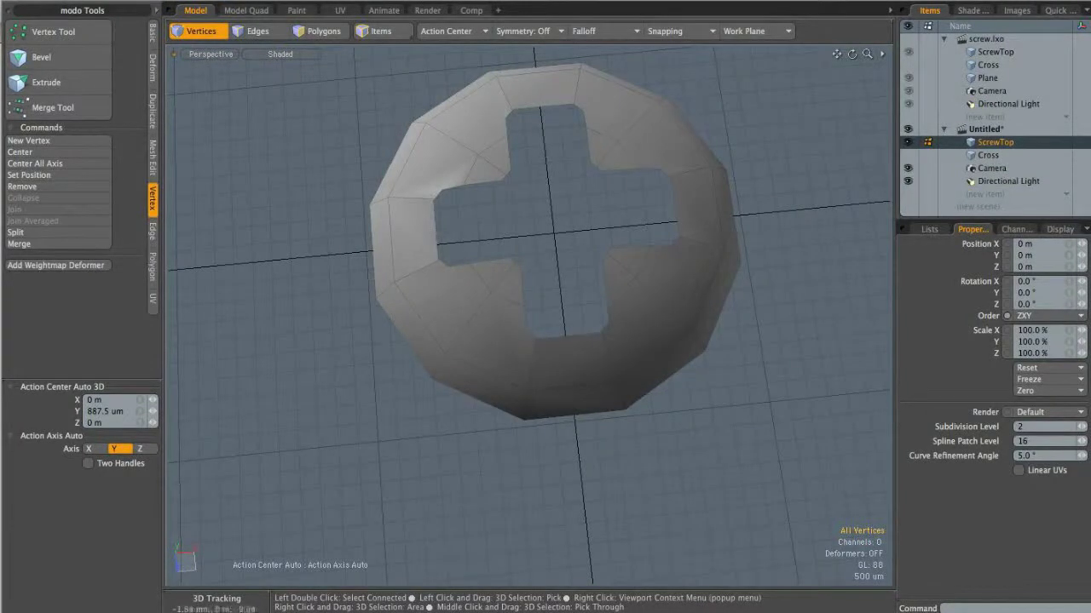
left_click_drag(601, 266, 584, 256, "alt")
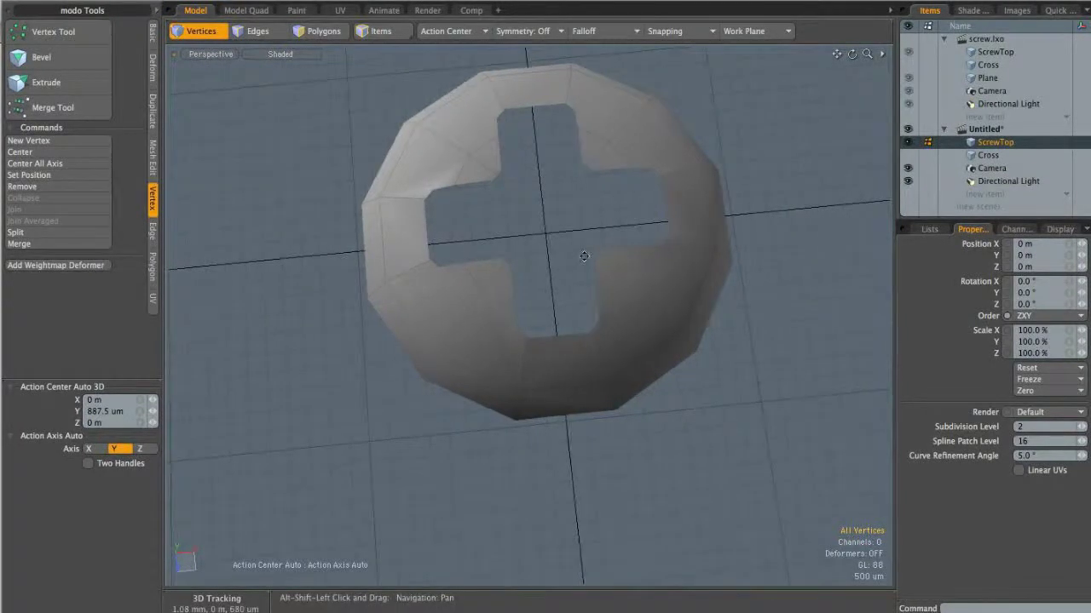
In the top view, slice ScrewTop along the X axis with the start and end Z values both set to 0.
key("ctrl+space")
left_click(579, 236)
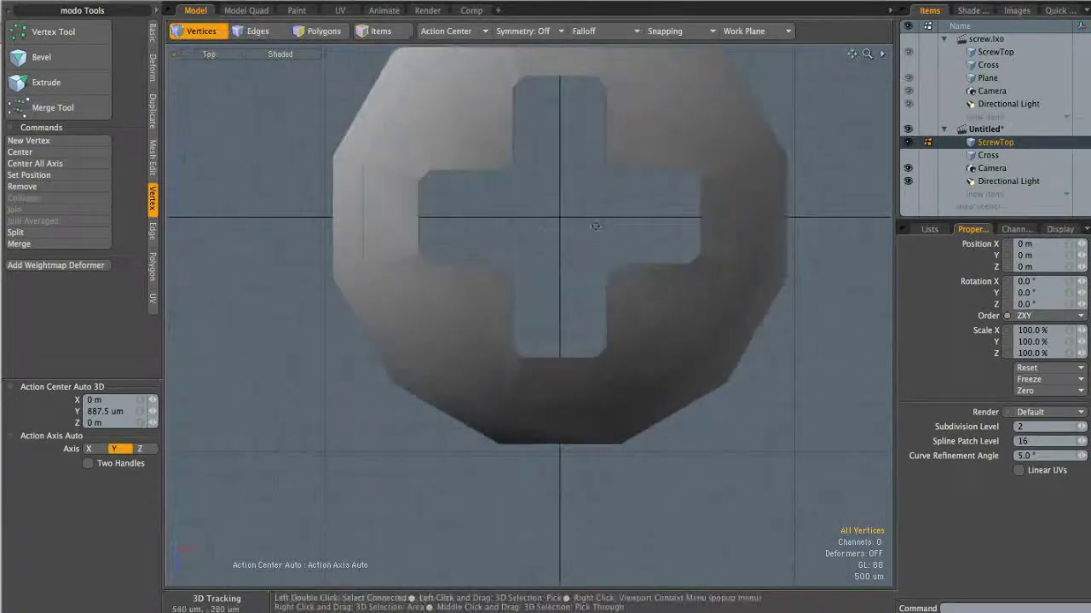
key("shift+c")
left_click_drag(314, 242, 834, 243)
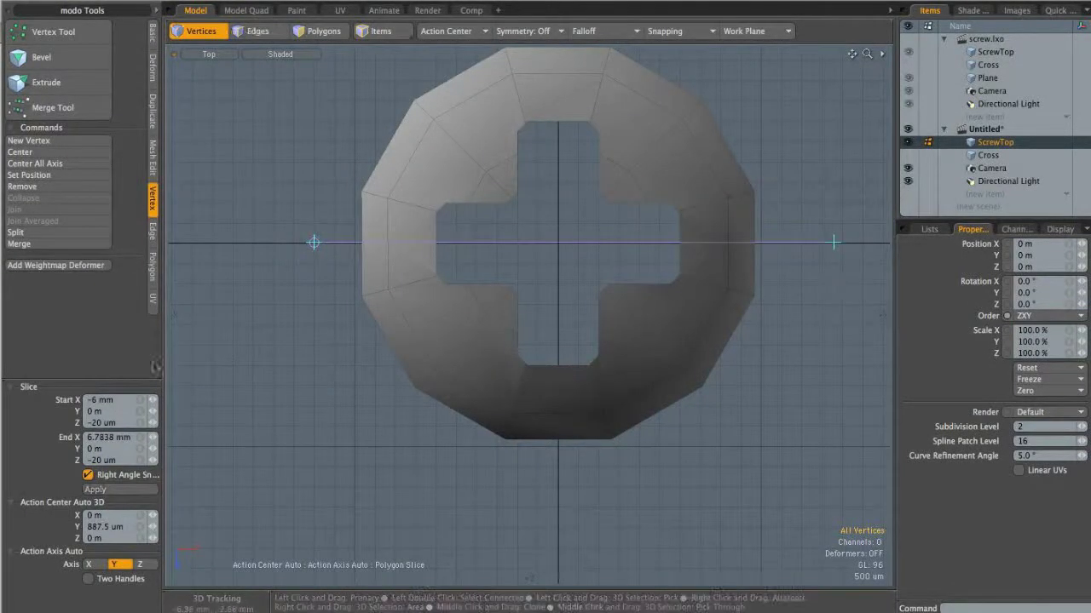
left_click(114, 422)
type("0")
key("Return")
left_click(116, 460)
type("0")
key("Return")
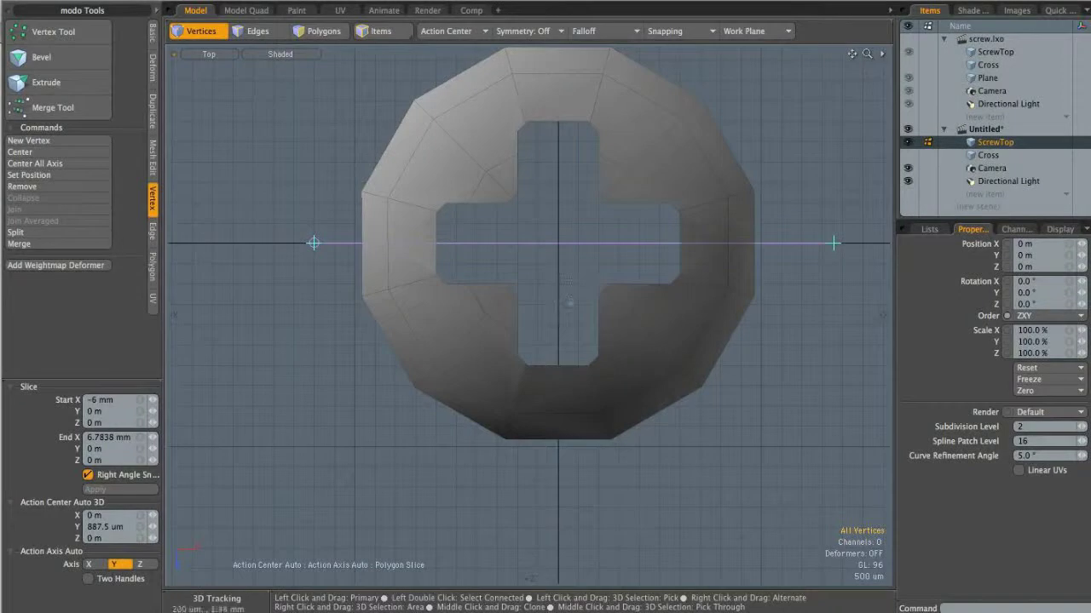
key("space")
Slice ScrewTop along the Z axis through its centre, from about -5.68 mm to 6.18 mm.
left_click_drag(569, 281, 569, 337, "alt+shift")
key("shift+c")
left_click_drag(557, 68, 556, 550, "shift")
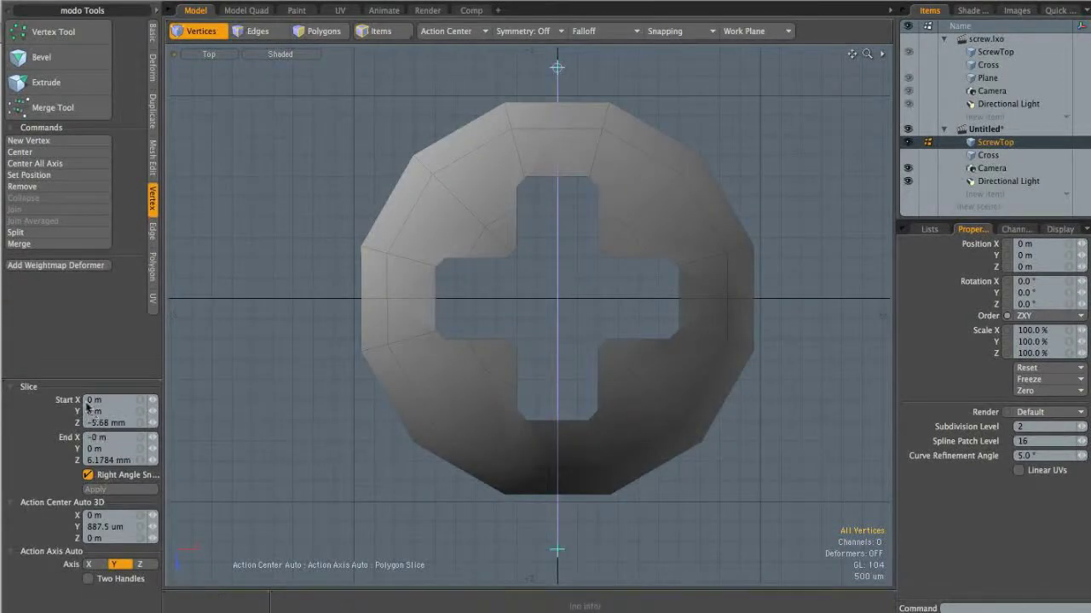
key("space")
left_click_drag(558, 288, 565, 285, "alt+shift")
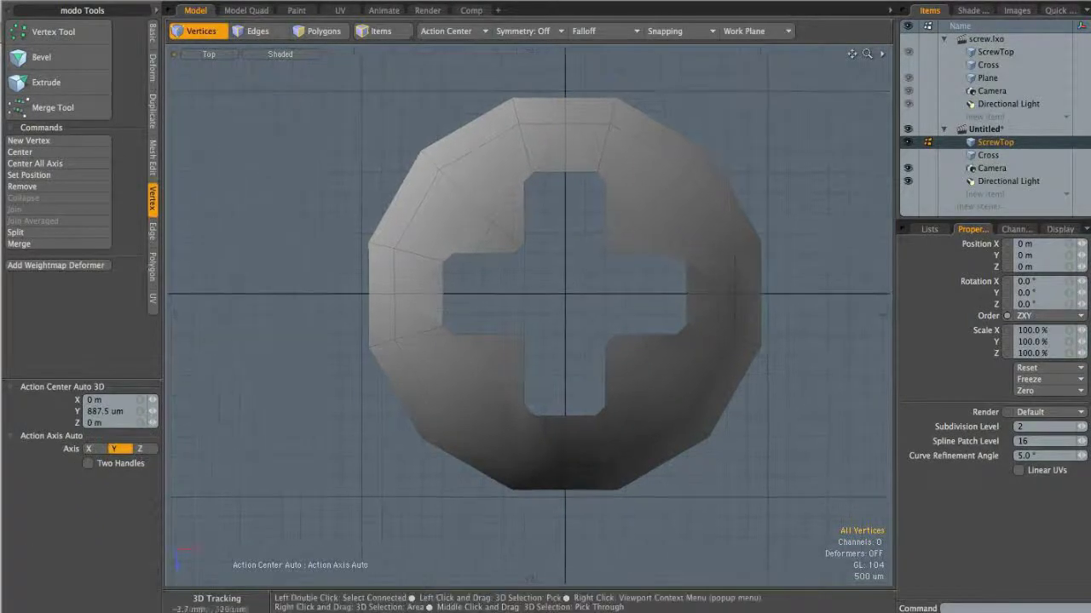
Select the polygons of three ScrewTop quadrants and delete them, keeping only the quarter at negative X and negative Z.
key("3")
mouse_move(470, 294)
right_mouse_down()
mouse_move(287, 401)
mouse_move(671, 552)
mouse_move(823, 336)
mouse_move(724, 87)
mouse_move(552, 77)
right_mouse_up()
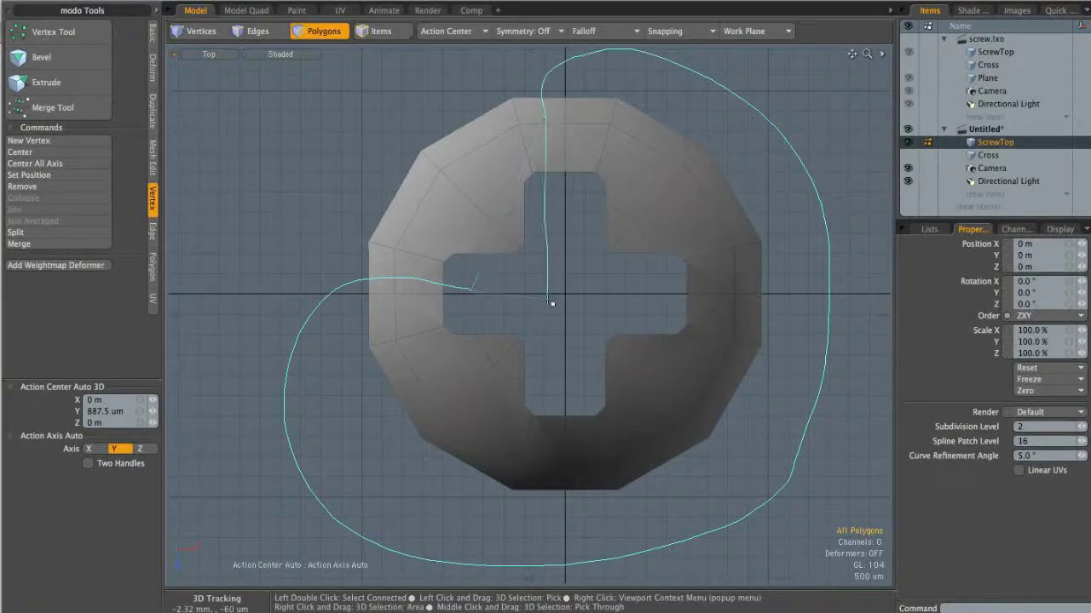
right_click_drag(550, 303, 549, 307)
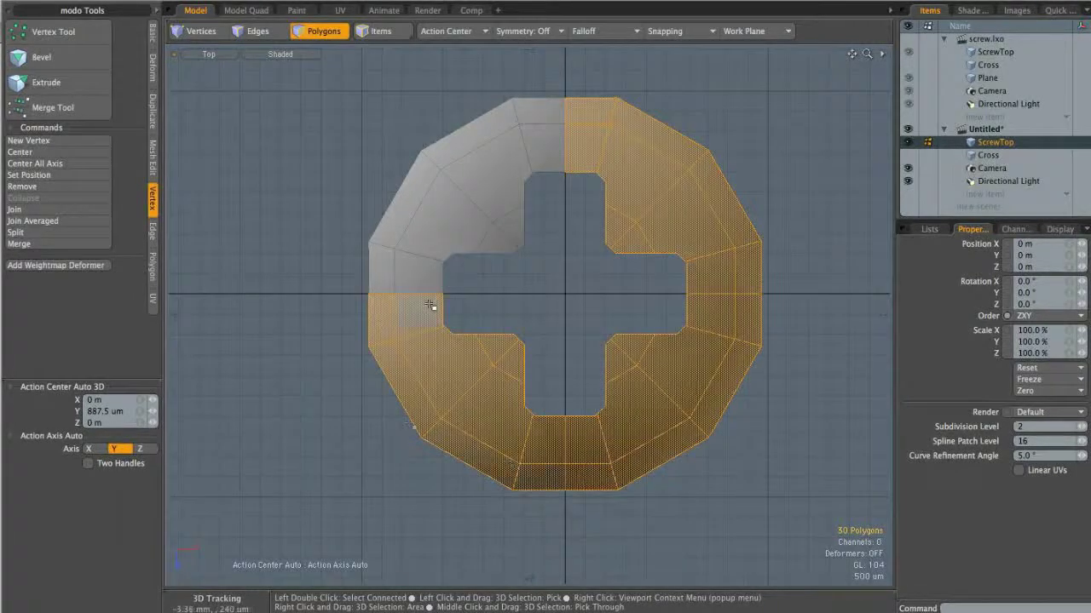
key("Delete")
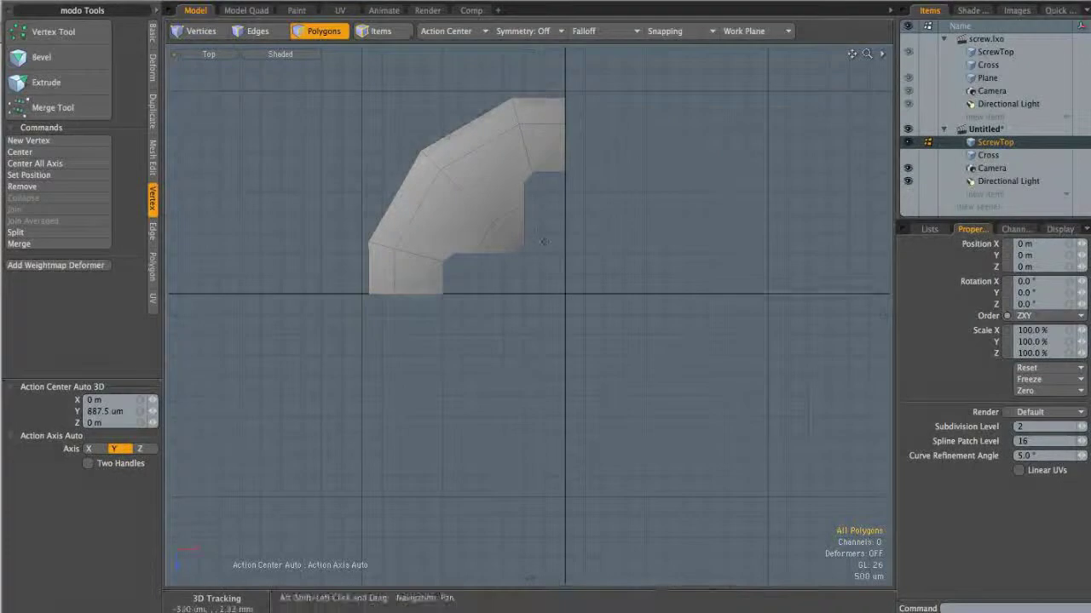
Join the two nearly coincident vertices at one chamfered corner of the quarter's cross opening, without averaging.
left_click_drag(522, 236, 532, 261, "alt")
key("ctrl+space")
left_click(567, 240)
left_click_drag(530, 347, 537, 342, "alt")
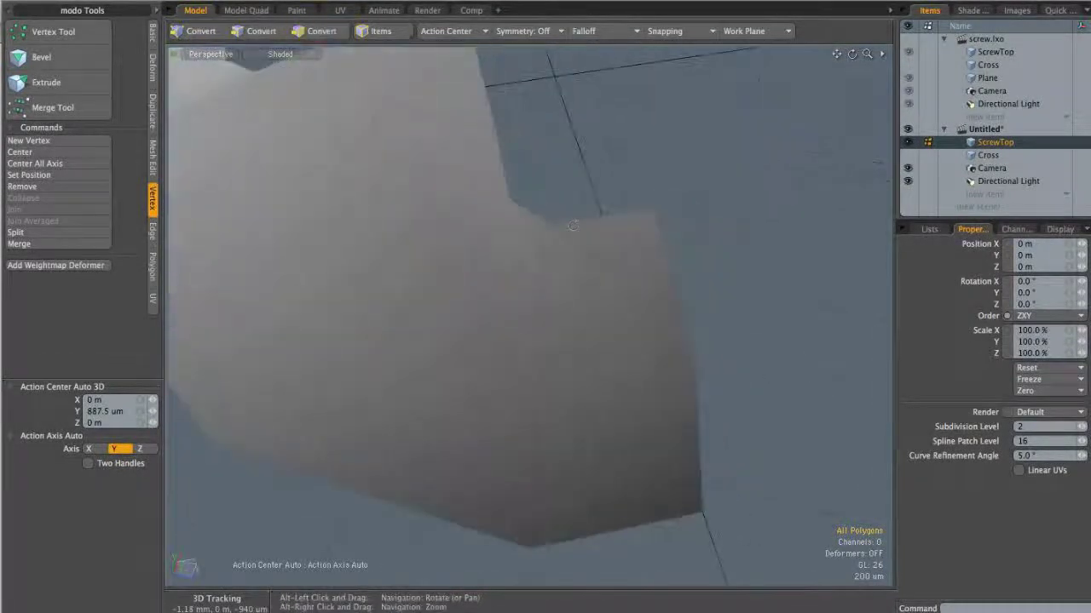
mouse_move(573, 226)
left_mouse_down("alt")
mouse_move(583, 267)
mouse_move(579, 239)
left_mouse_up("alt")
key("1")
left_click(543, 243)
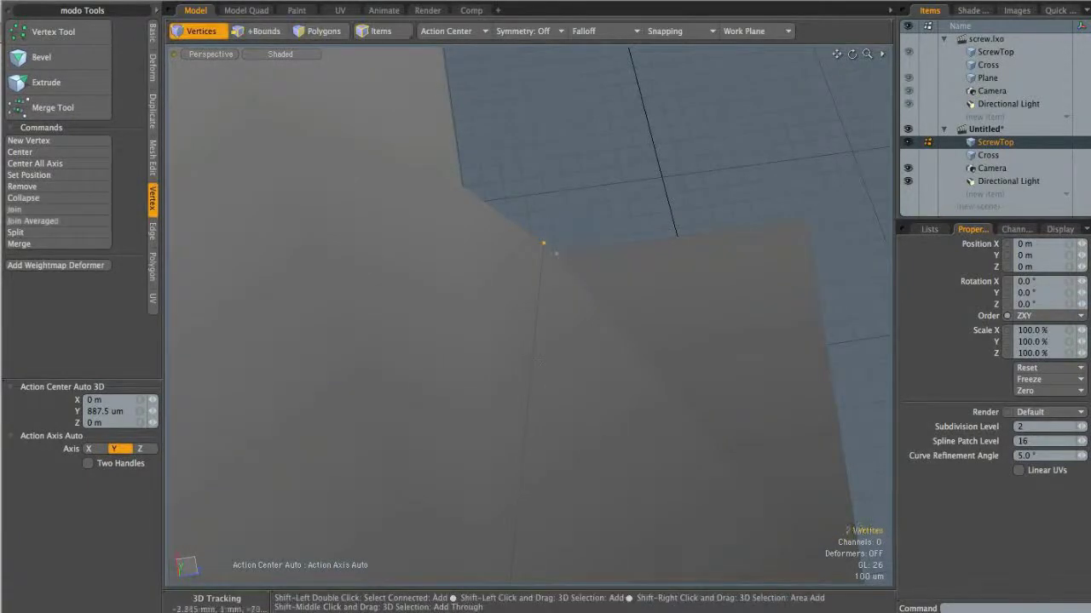
left_click(104, 211)
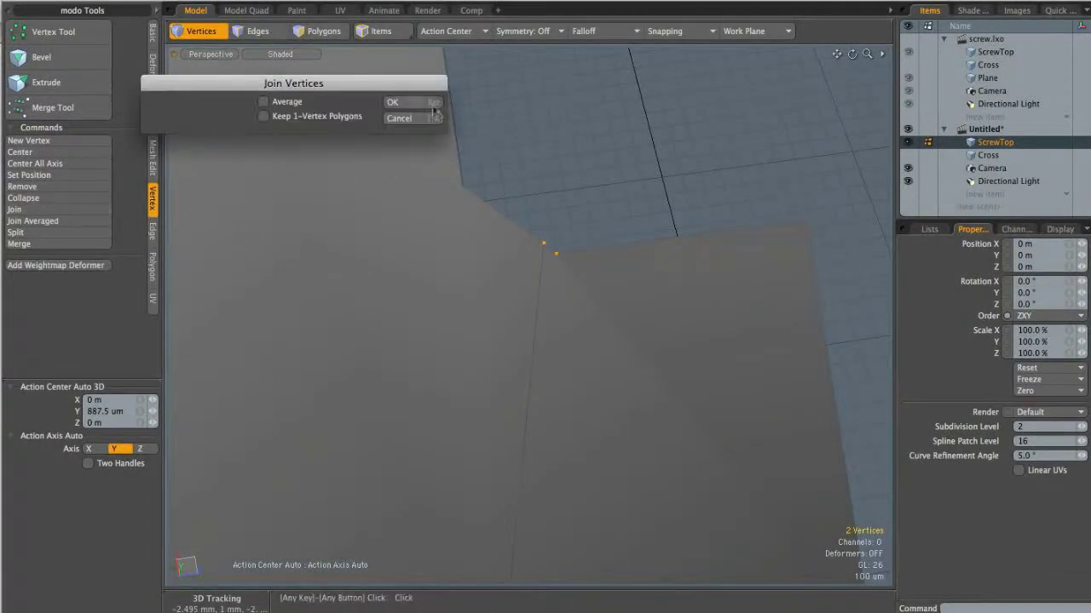
left_click(424, 104)
left_click(350, 104)
Join the matching pair of close vertices at the opening's other chamfered corner, again without averaging.
left_click_drag(439, 281, 486, 277, "alt")
scroll(486, 277, "up", 4)
left_click(497, 273)
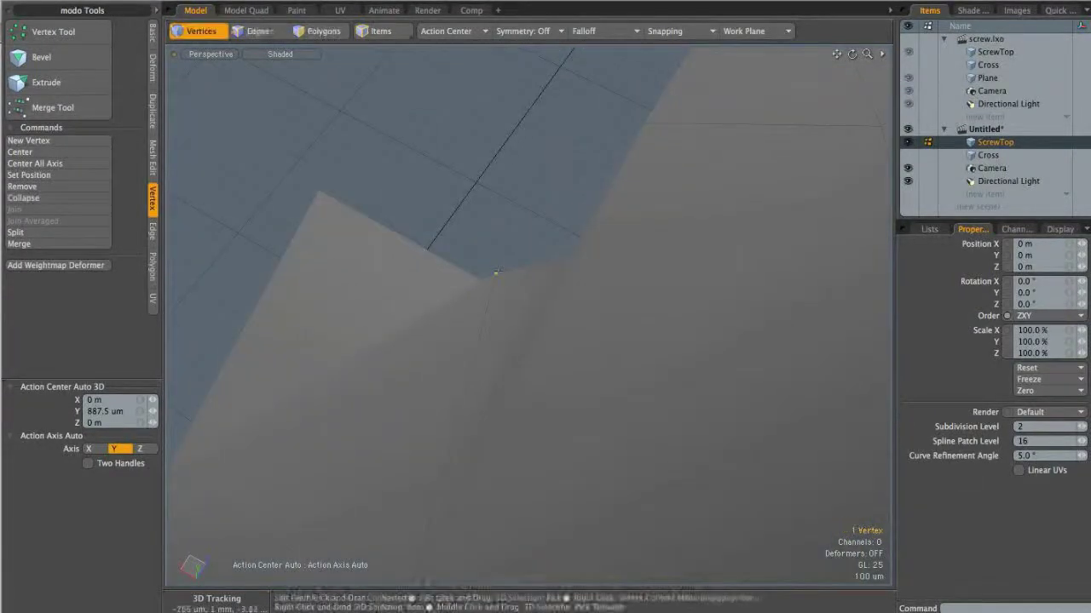
left_click(479, 279, "shift")
left_click(73, 209)
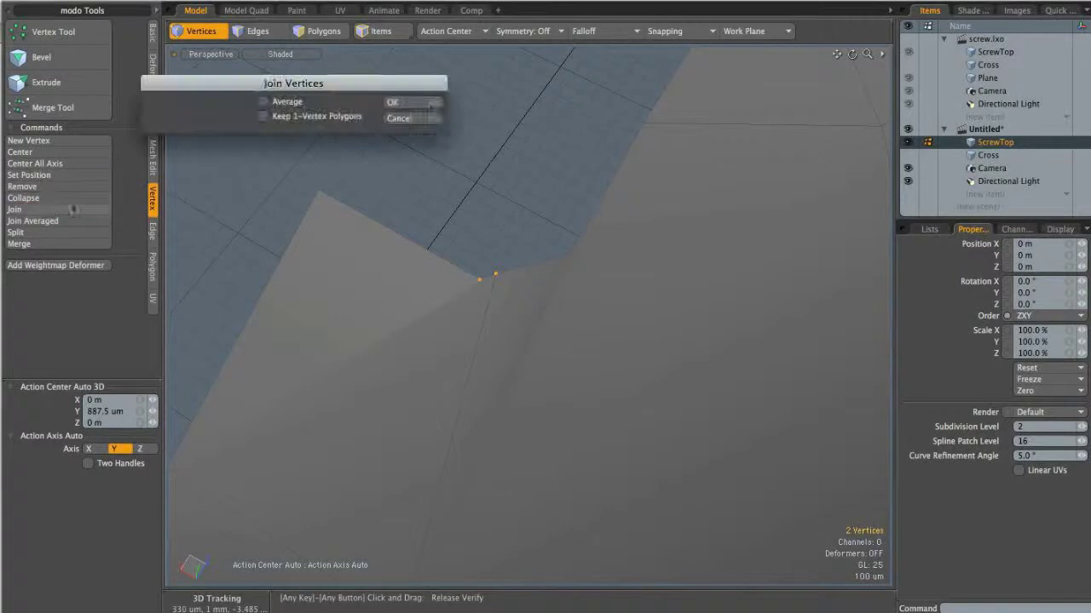
left_click(413, 102)
left_click_drag(413, 104, 385, 256, "alt")
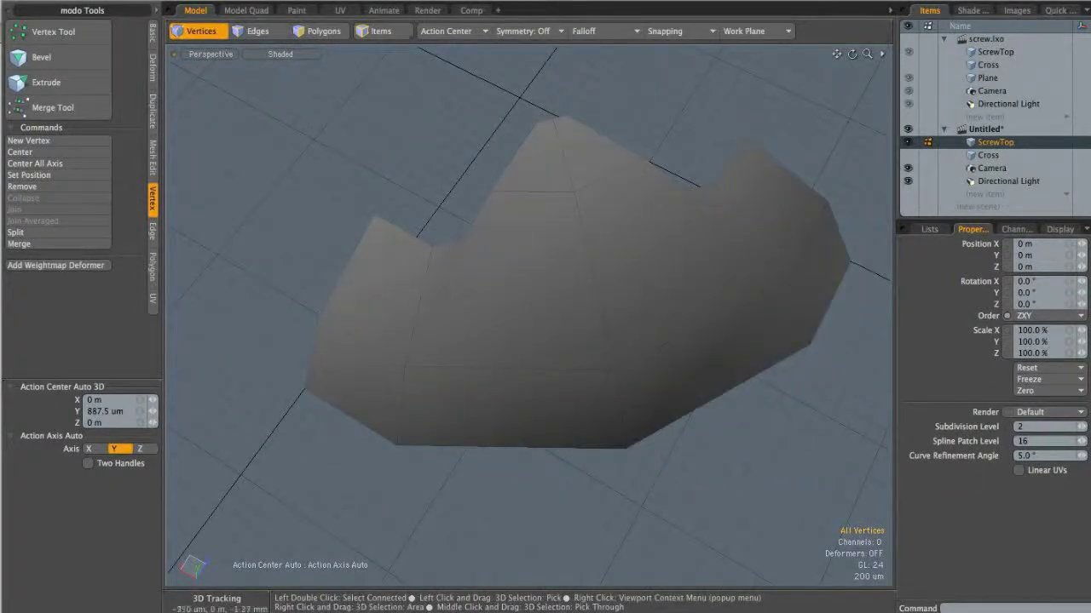
Edge-slice the large middle polygon from each of its two inner chamfer vertices to the shared outer vertex, and check the resulting polygons.
key("alt+c")
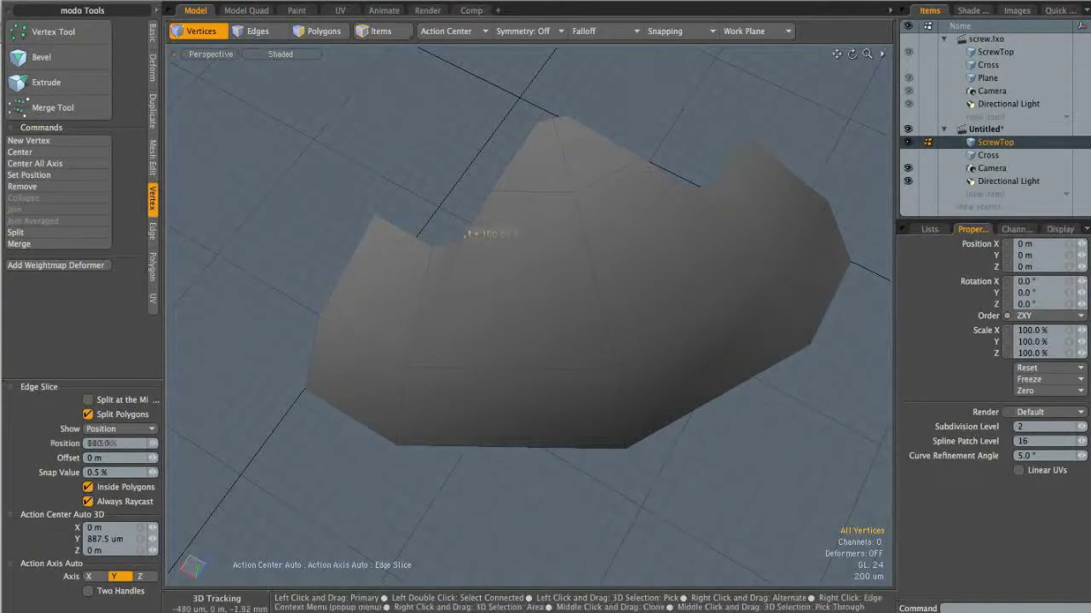
left_click(464, 238)
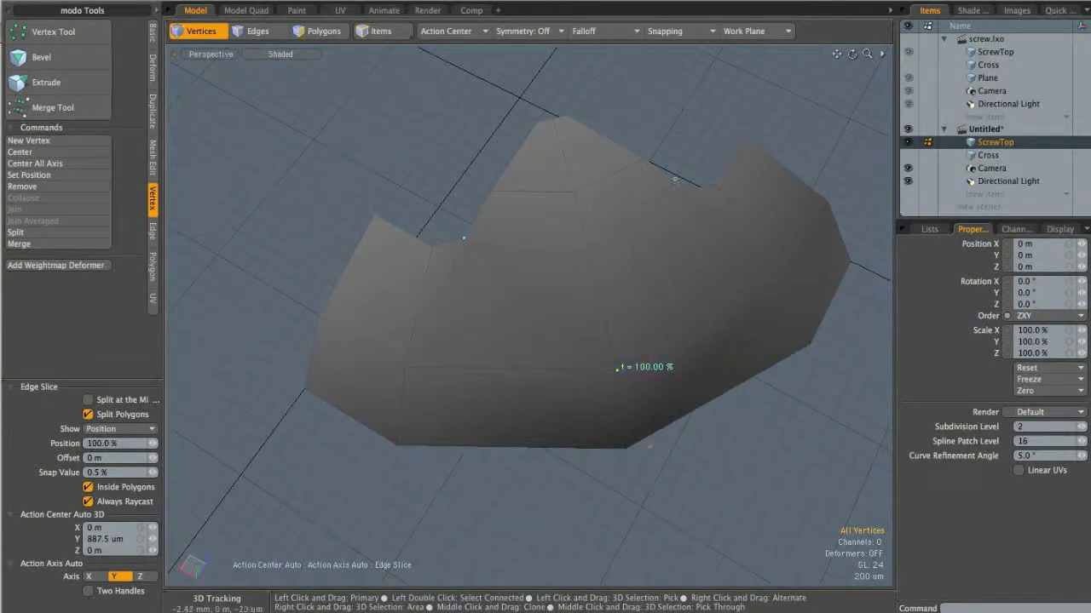
left_click_drag(677, 183, 683, 186)
key("space")
left_click_drag(566, 294, 532, 297, "alt")
left_click(519, 294)
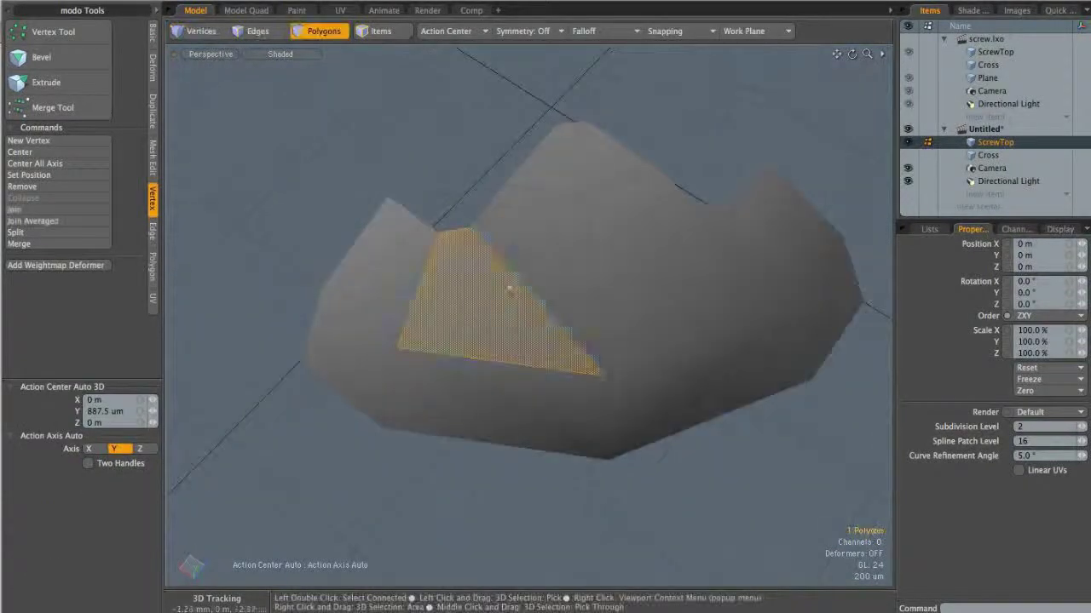
left_click(530, 262, "shift")
left_click(604, 259, "shift")
key("Escape")
Radial-array the quarter around the Y axis with count 4 and end angle 360°, using Origin as the action center.
left_click_drag(720, 278, 503, 316, "alt")
scroll(528, 315, "down", 4)
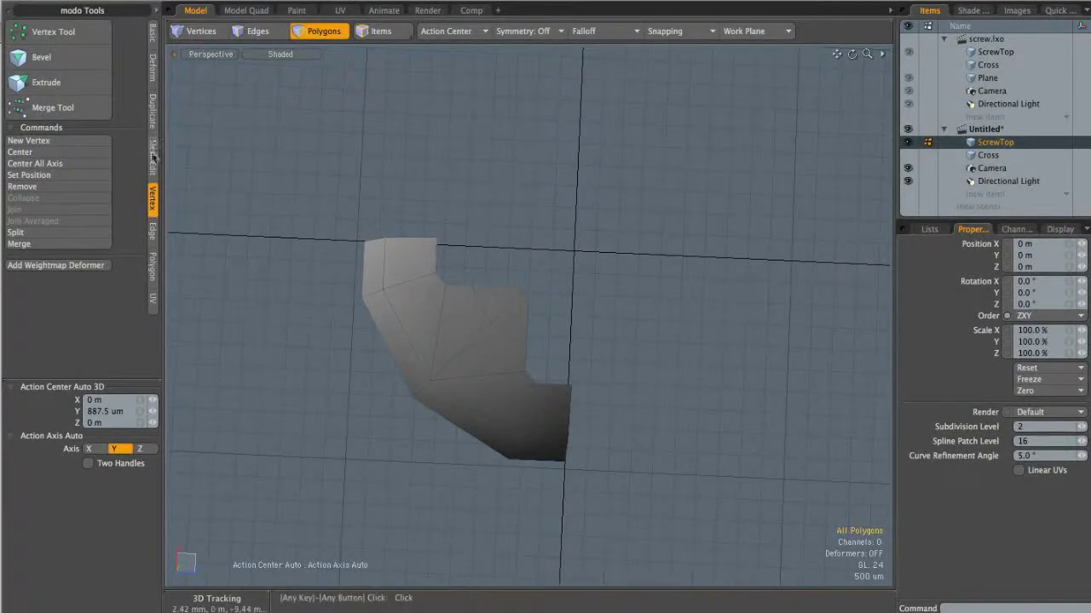
left_click(155, 110)
left_click(47, 204)
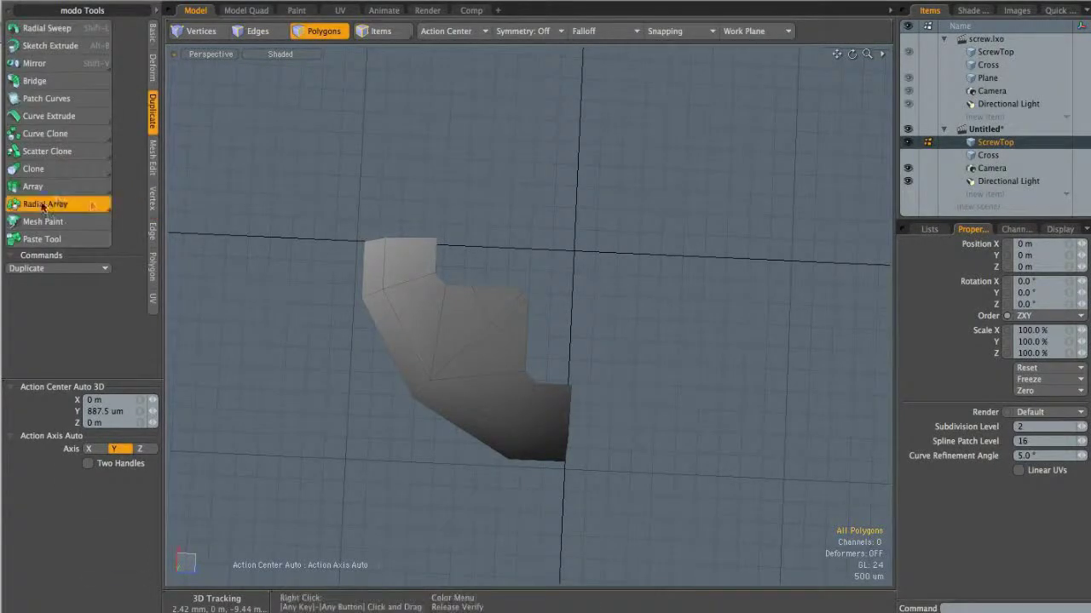
left_click_drag(101, 375, 102, 318)
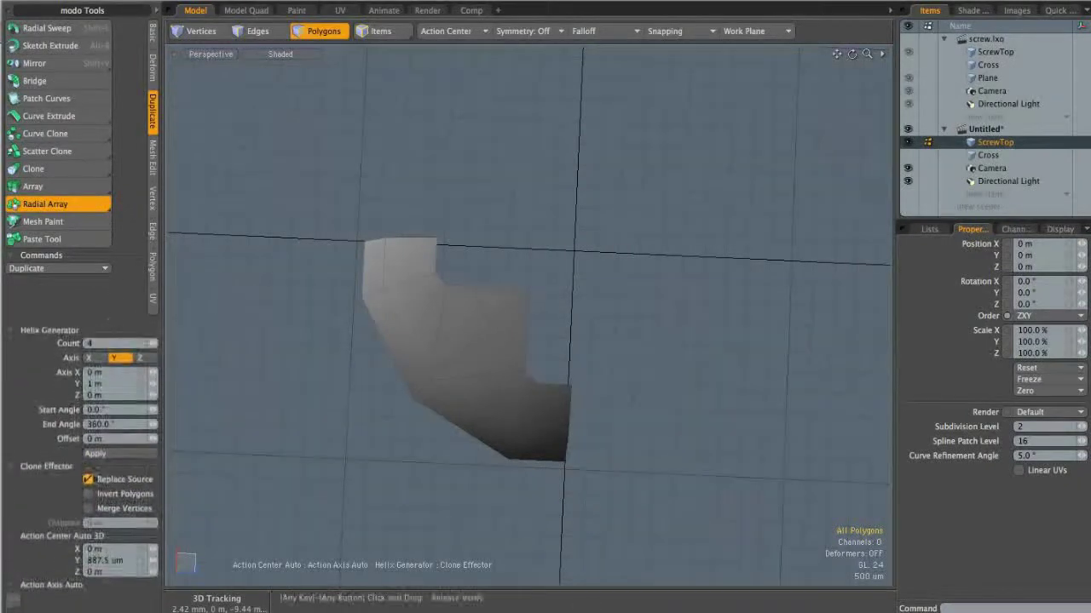
left_click(530, 311)
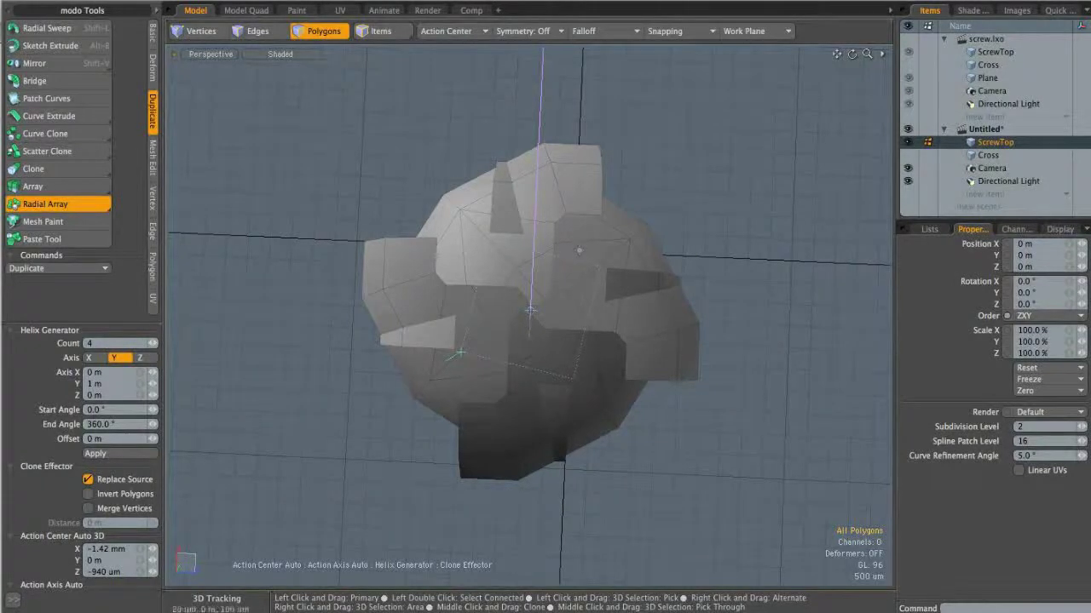
key("ctrl+z")
left_click(445, 30)
left_click(452, 95)
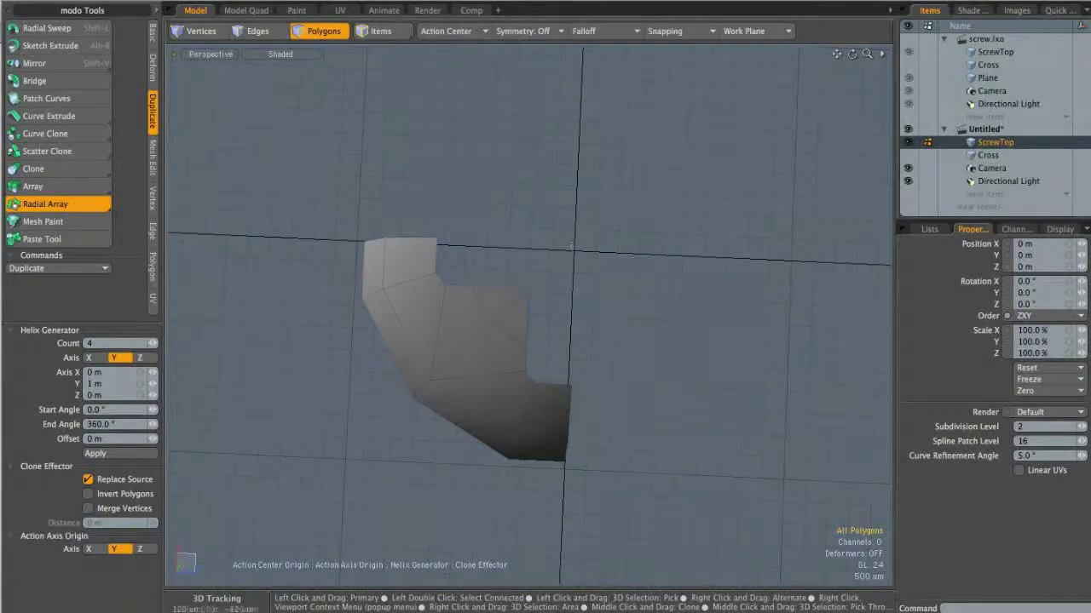
left_click(570, 247)
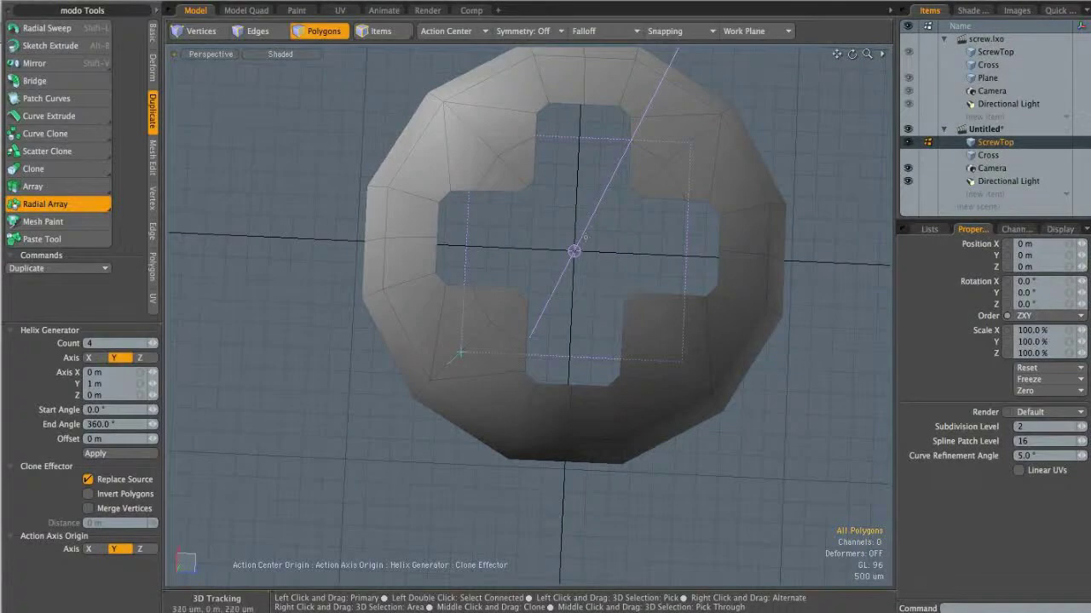
key("q")
Restore the action center to Automatic and merge the ring's duplicate vertices with the Automatic range.
left_click(460, 32)
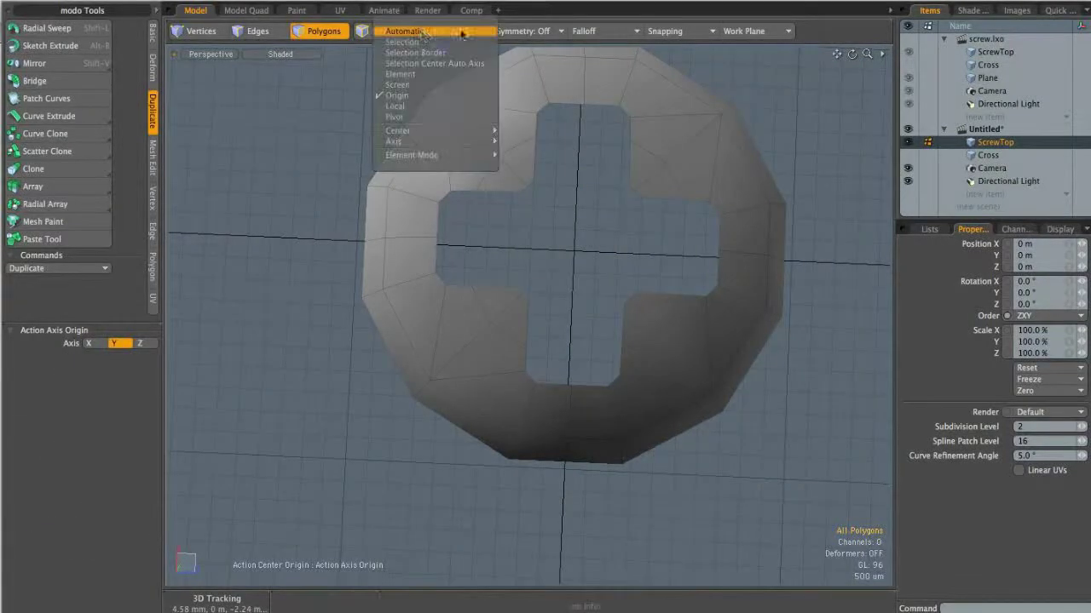
left_click(429, 35)
left_click_drag(558, 209, 524, 272, "alt+shift")
left_click_drag(524, 272, 477, 277, "alt")
key("3")
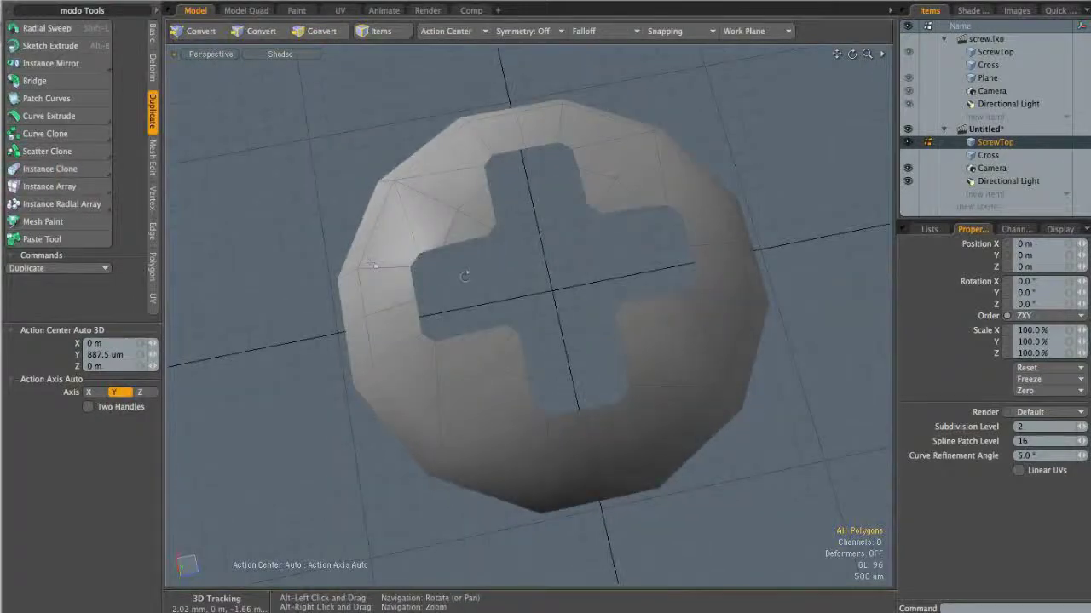
left_click(151, 201)
left_click(19, 244)
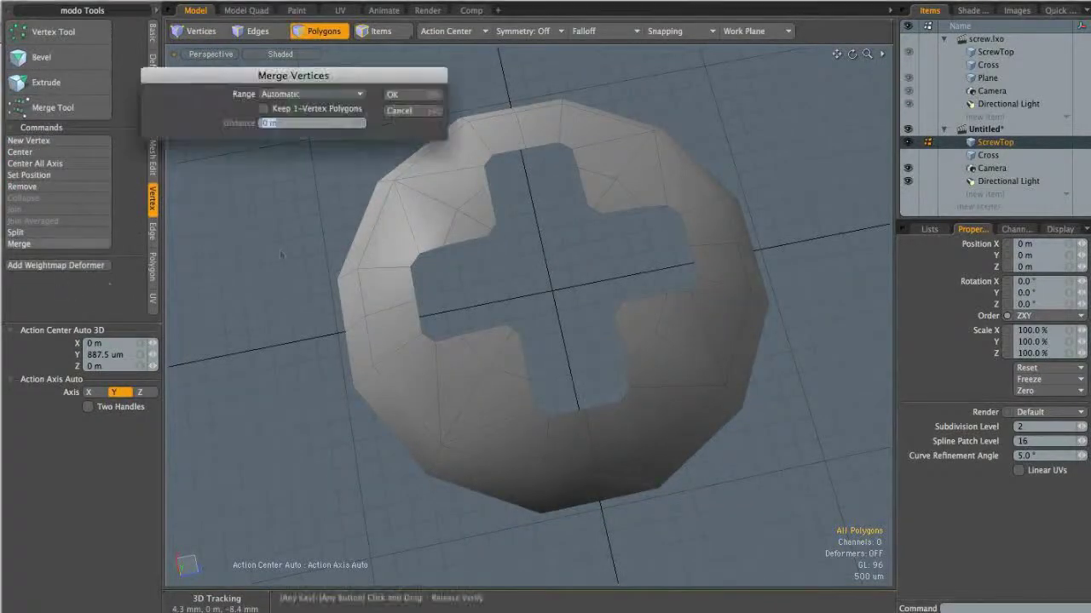
left_click(420, 101)
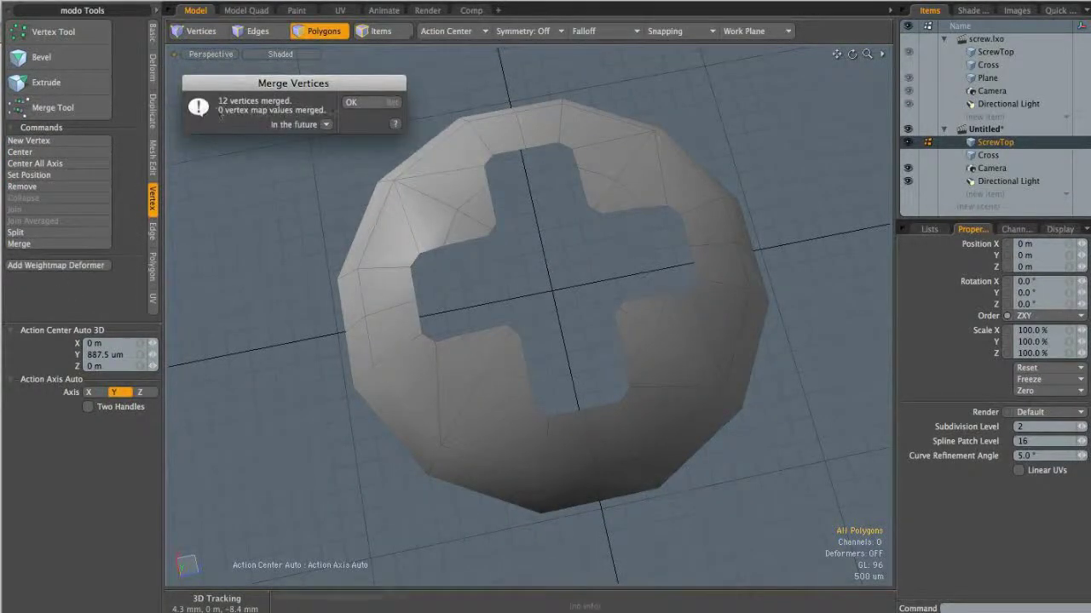
left_click(360, 103)
Select the radial seam edges beyond the four ends of the cross opening and remove them.
left_click_drag(388, 312, 402, 308, "alt")
key("2")
left_click(401, 307)
left_click(527, 124, "shift")
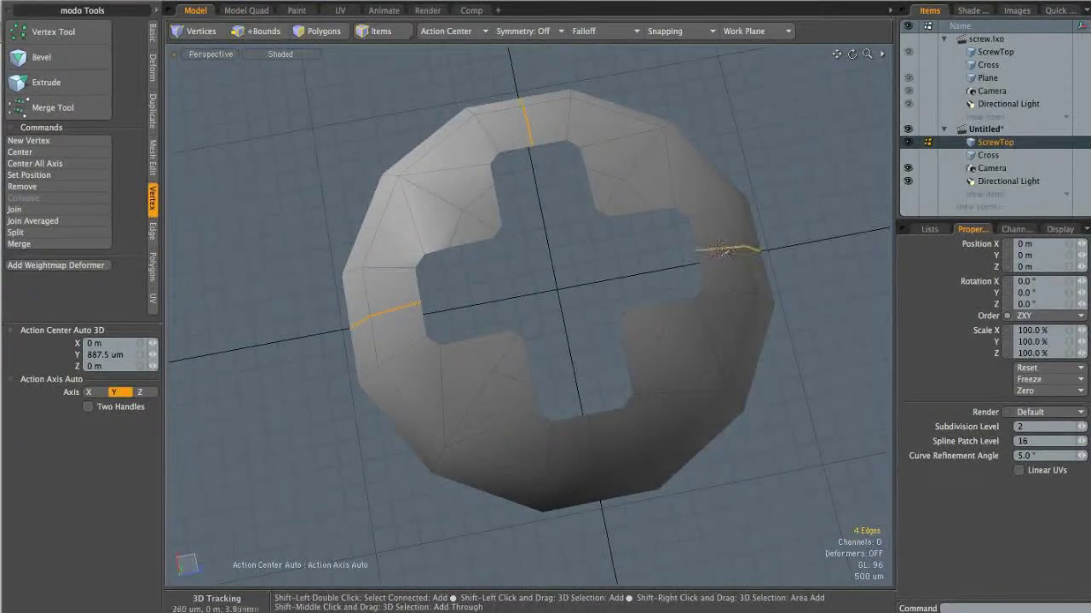
left_click(600, 499, "shift")
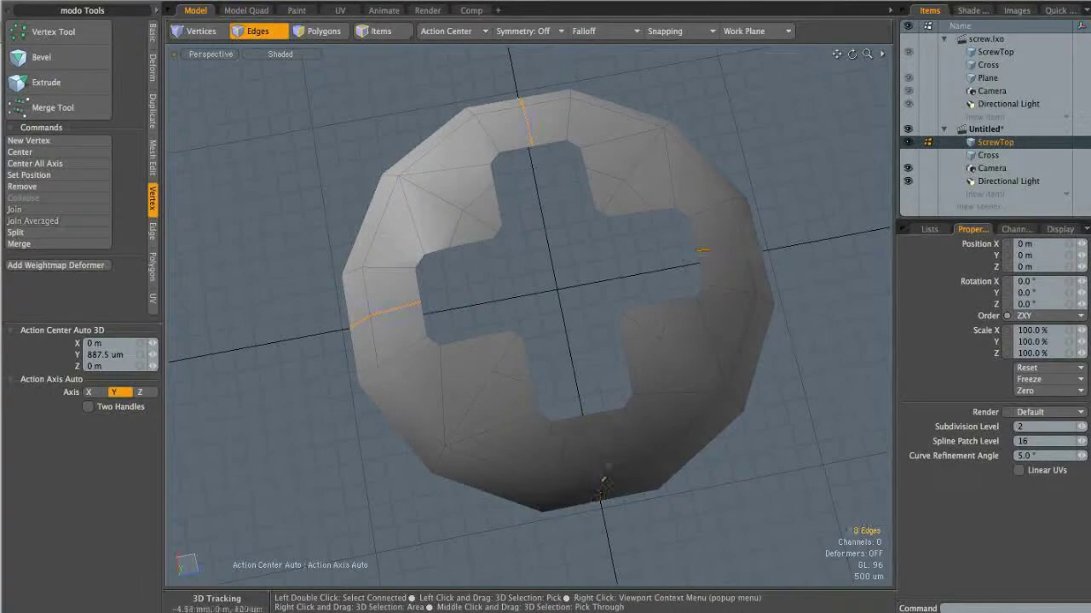
Select the twelve vertices at the four inner corners of the cross opening and make a central polygon from them.
left_click_drag(477, 341, 529, 294, "alt")
left_click_drag(537, 439, 464, 256, "alt")
left_click_drag(573, 286, 759, 198, "alt")
double_click(533, 302)
left_click_drag(714, 252, 627, 323, "alt")
key("3")
key("1")
left_click_drag(514, 358, 504, 353)
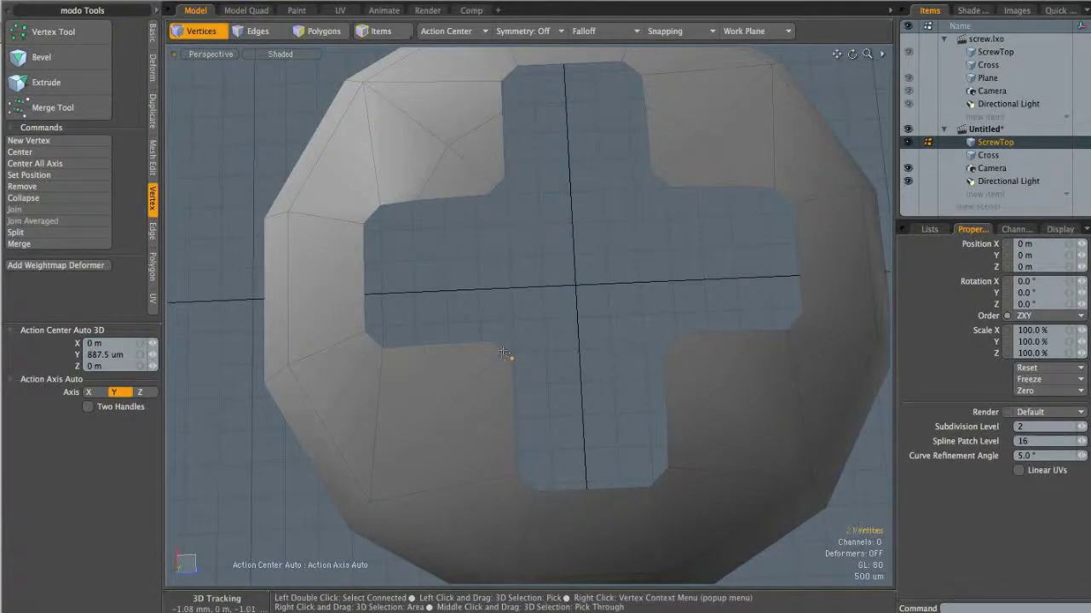
left_click(503, 351, "shift")
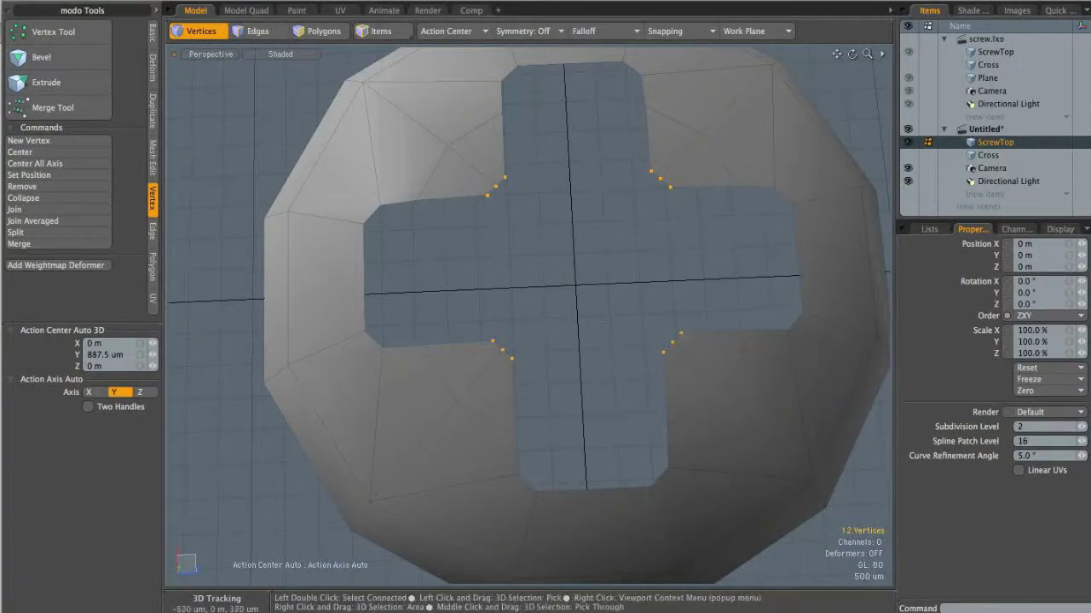
key("Delete")
Select the border edges of each of the four remaining arm openings and fill each one with a polygon.
key("2")
double_click(604, 175)
key("p")
double_click(676, 240)
key("p")
double_click(607, 354)
key("p")
double_click(491, 256)
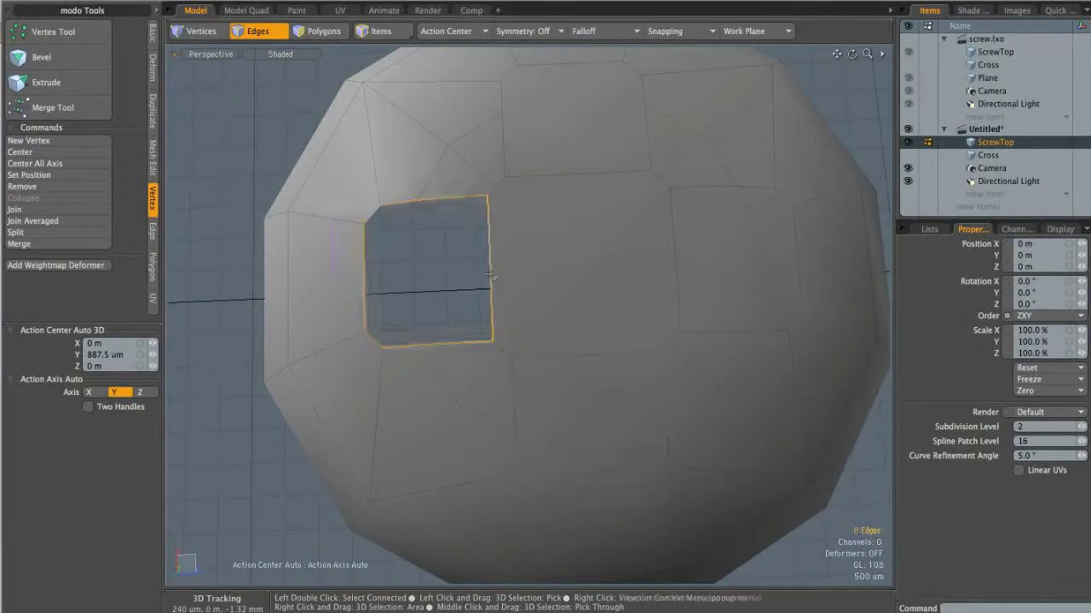
key("p")
Bevel the five cross polygons as a group with a shift of 0 m and a slight inset.
key("3")
left_click_drag(462, 252, 572, 198, "alt")
key("b")
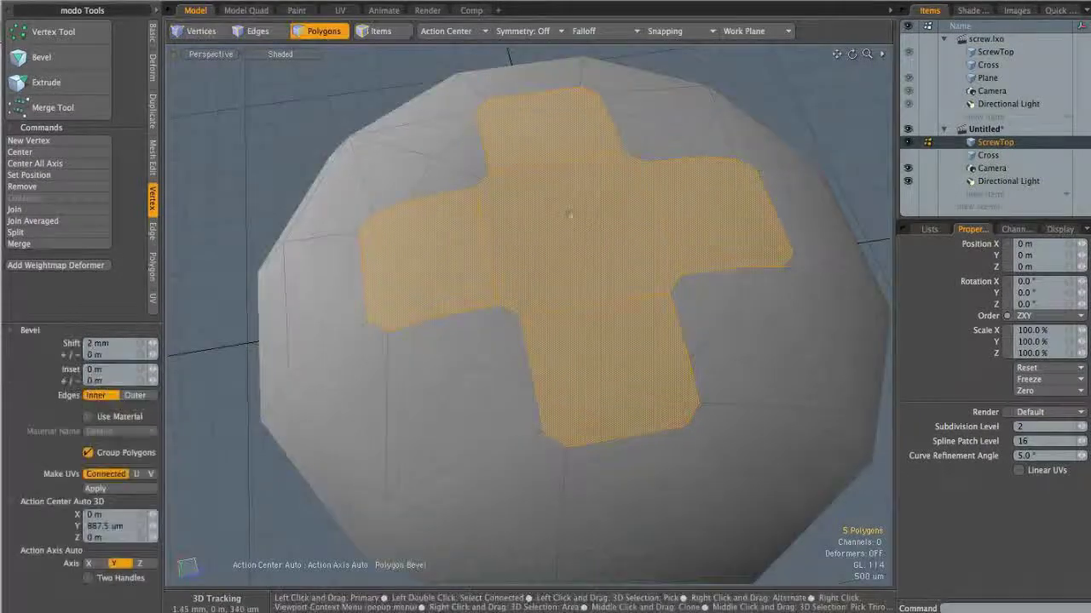
left_click(558, 181)
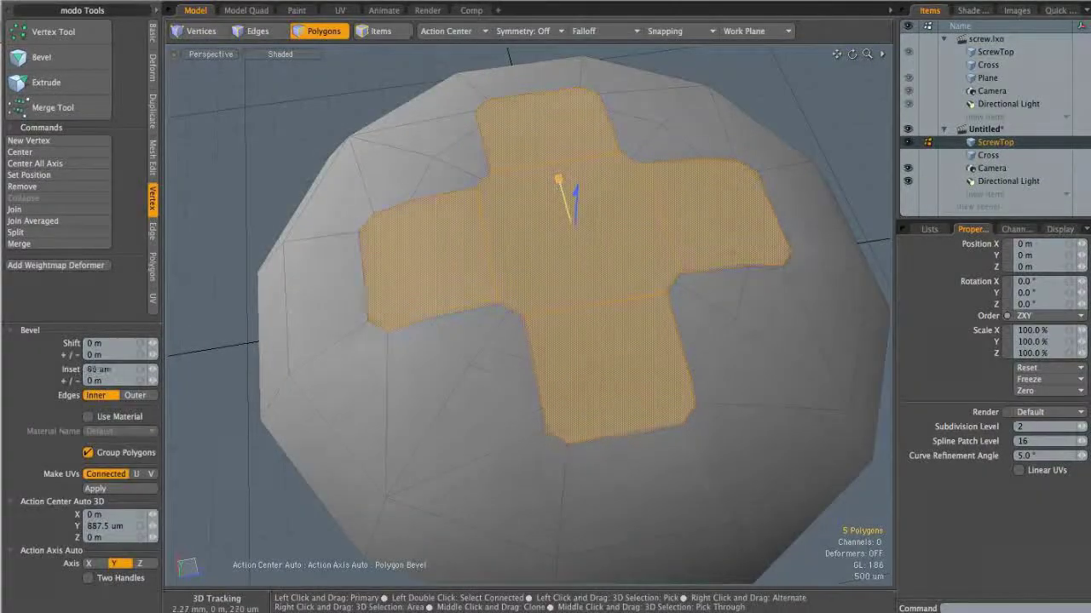
left_click_drag(560, 181, 572, 128, "alt")
Add a second bevel to the cross polygons with shift and inset at 0 m, and start the Move tool on them.
left_click(545, 171, "shift")
left_click_drag(581, 172, 646, 232)
scroll(631, 240, "down", 8)
scroll(638, 233, "up", 4)
key("ctrl+z")
scroll(670, 274, "up", 3)
scroll(640, 233, "up", 3)
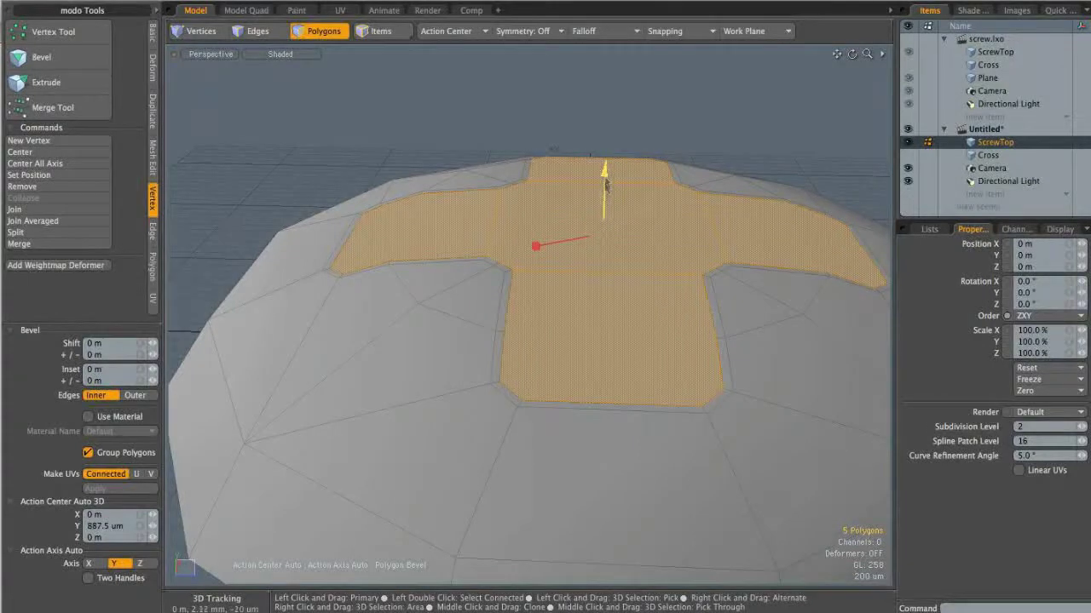
key("w")
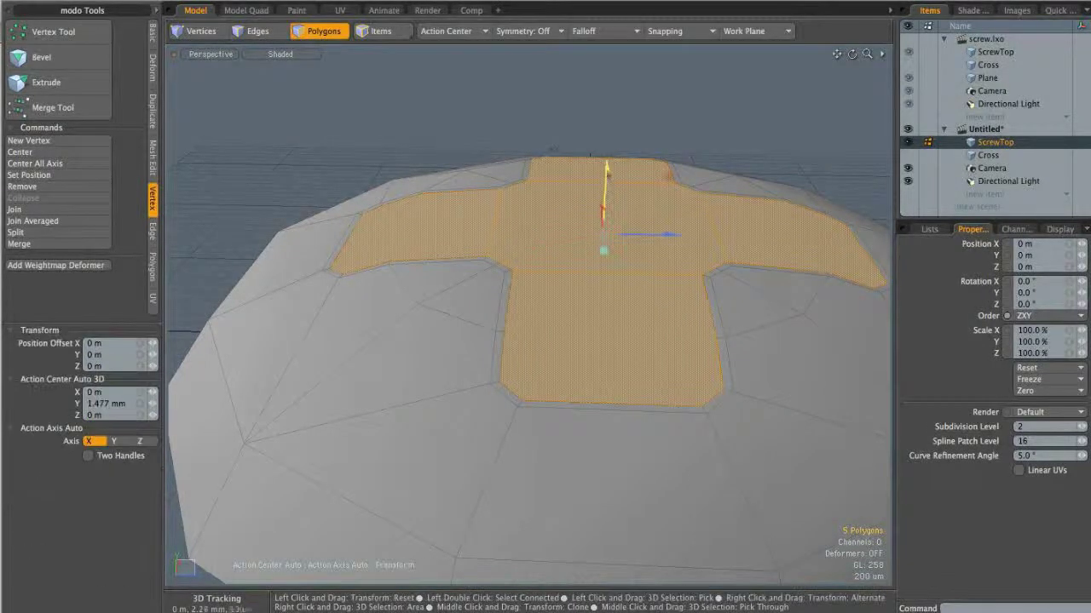
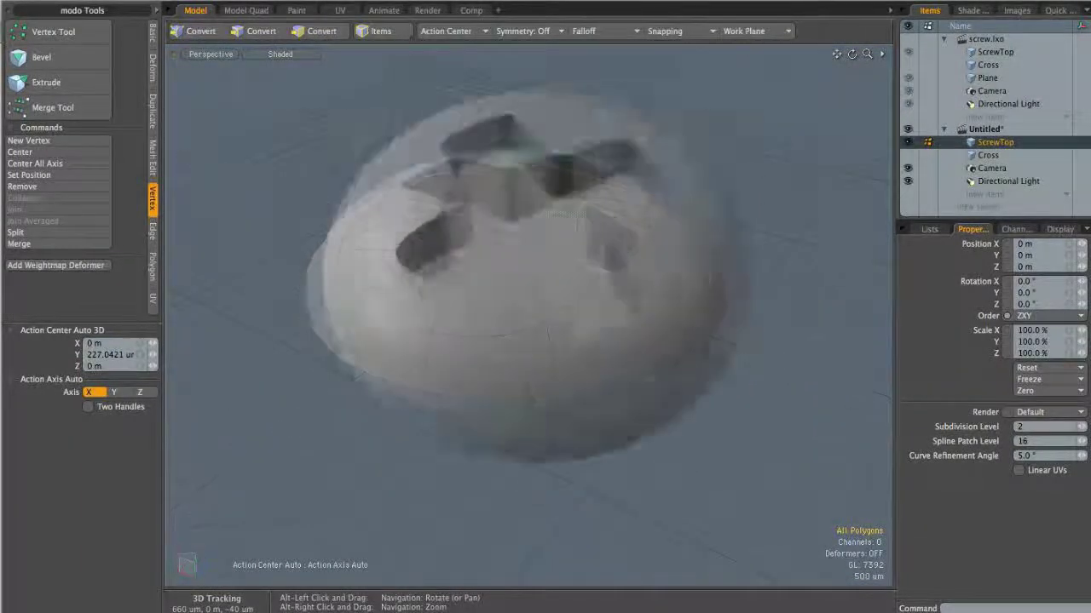
Turn off subdivision smoothing on ScrewTop and edge-slice the recess floor between opposing corner points across the left arm and centre.
key("Tab")
scroll(466, 280, "up", 5)
scroll(465, 247, "up", 1)
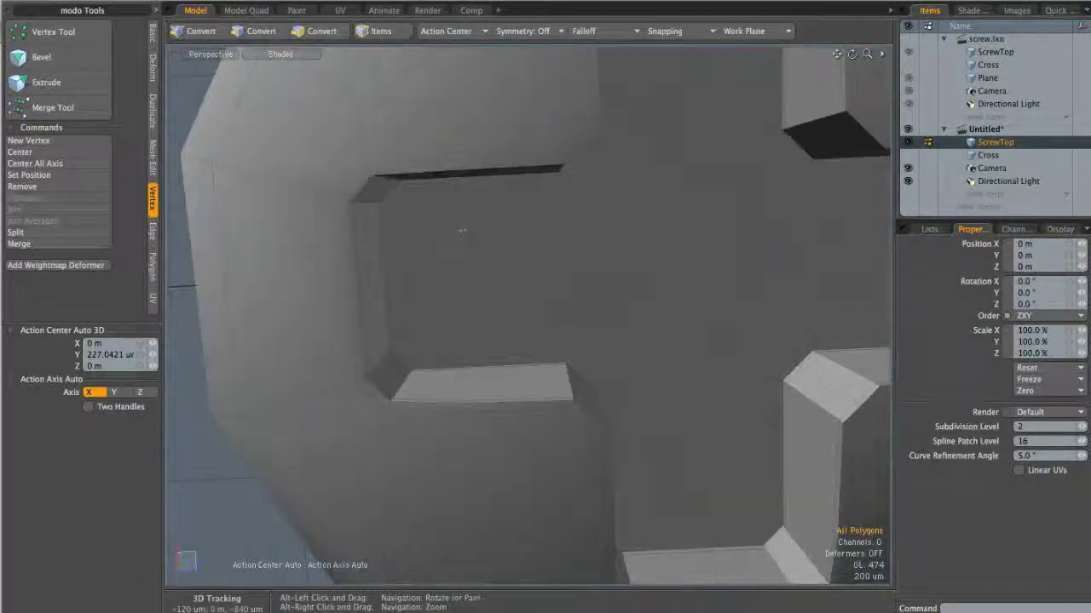
key("c")
left_click(404, 188)
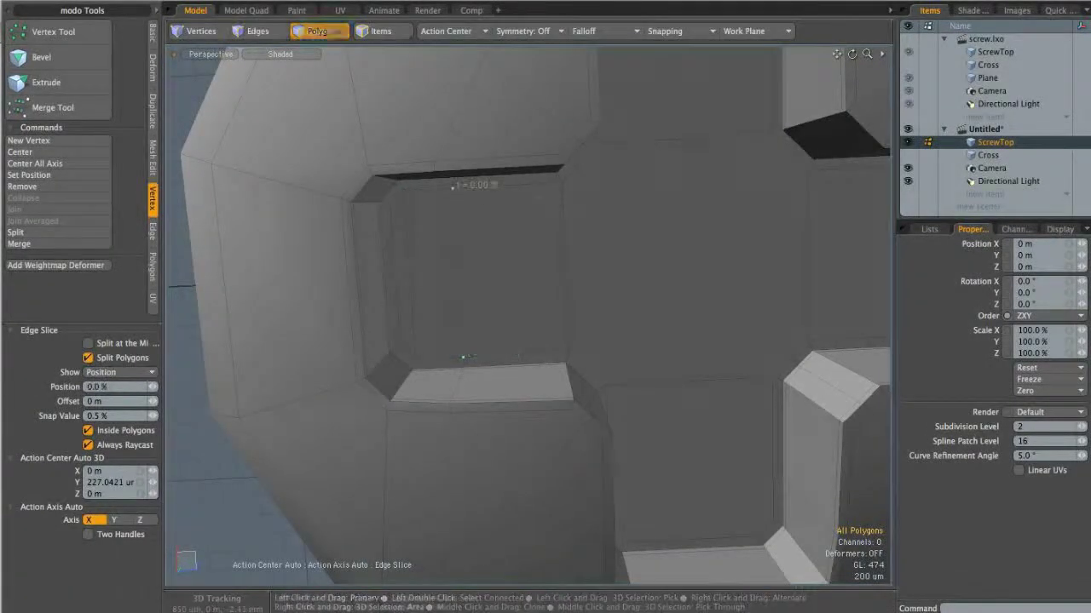
left_click_drag(539, 197, 411, 184, "alt+shift")
left_click(460, 152)
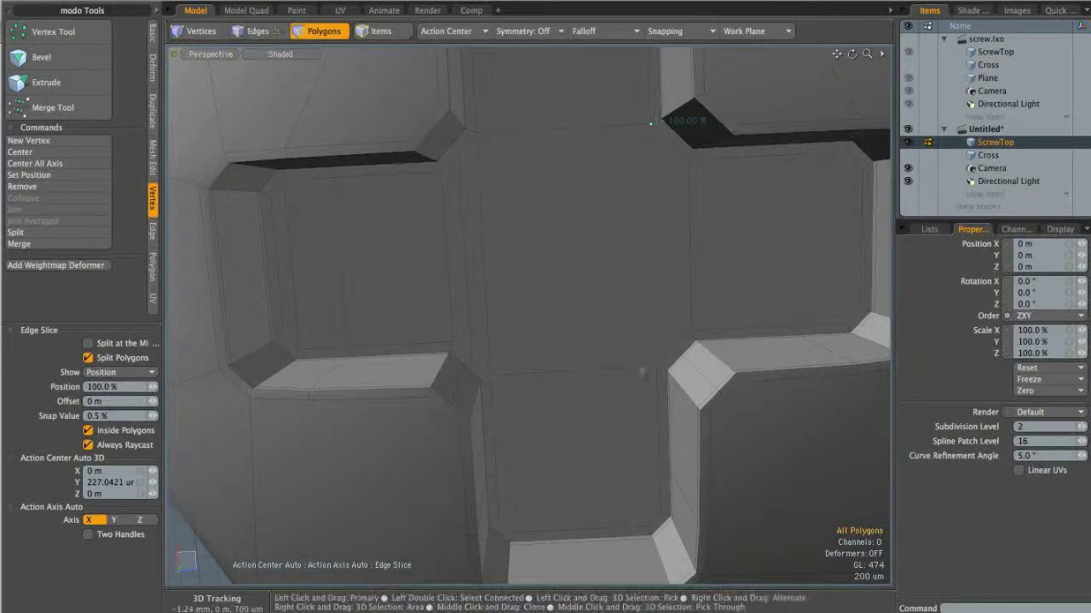
Edge-slice the recess floor across the right arm, both beside the centre and at the arm's outer end, between opposing corner points.
left_click(675, 147)
left_click_drag(678, 147, 594, 135, "alt+shift")
left_click(716, 143)
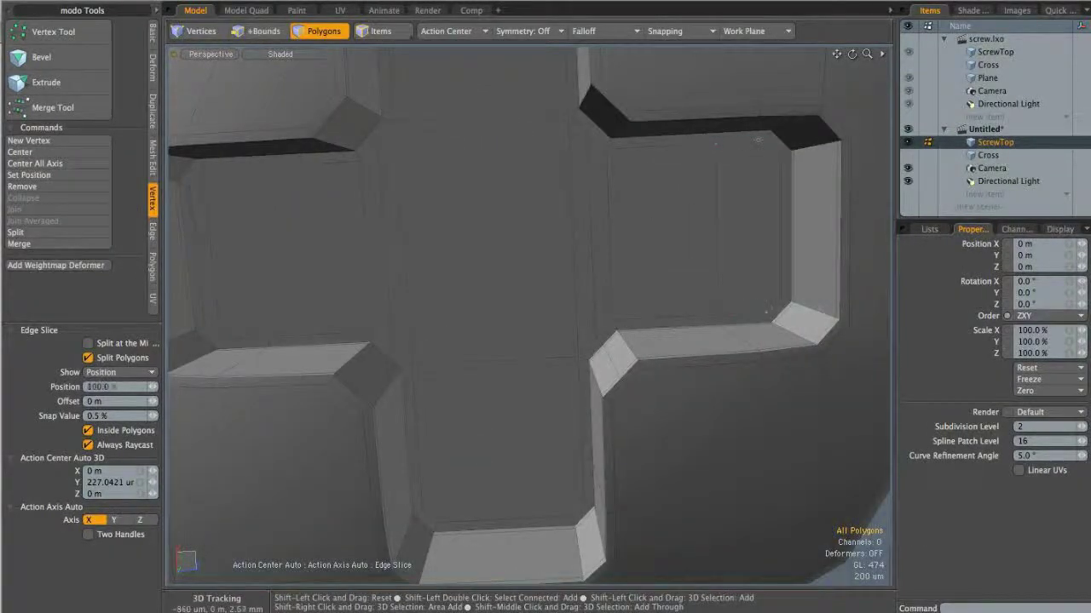
left_click(792, 138)
scroll(798, 140, "down", 5)
left_click_drag(797, 140, 683, 235, "alt+shift")
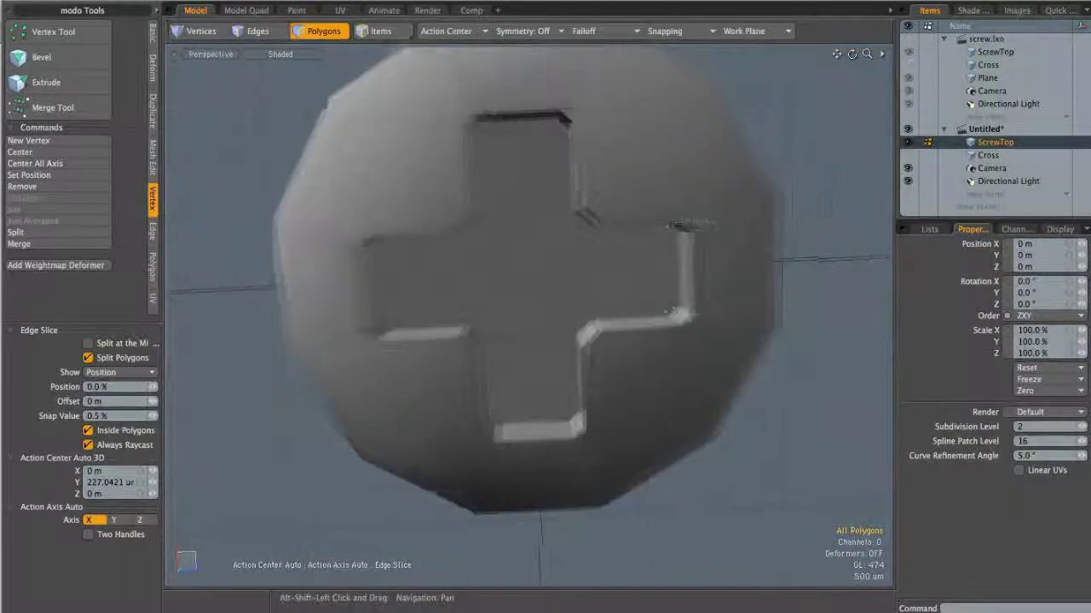
Edge-slice the outer ends of the cross's upper and lower arms between their opposing corner points and finish slicing.
scroll(565, 140, "up", 2)
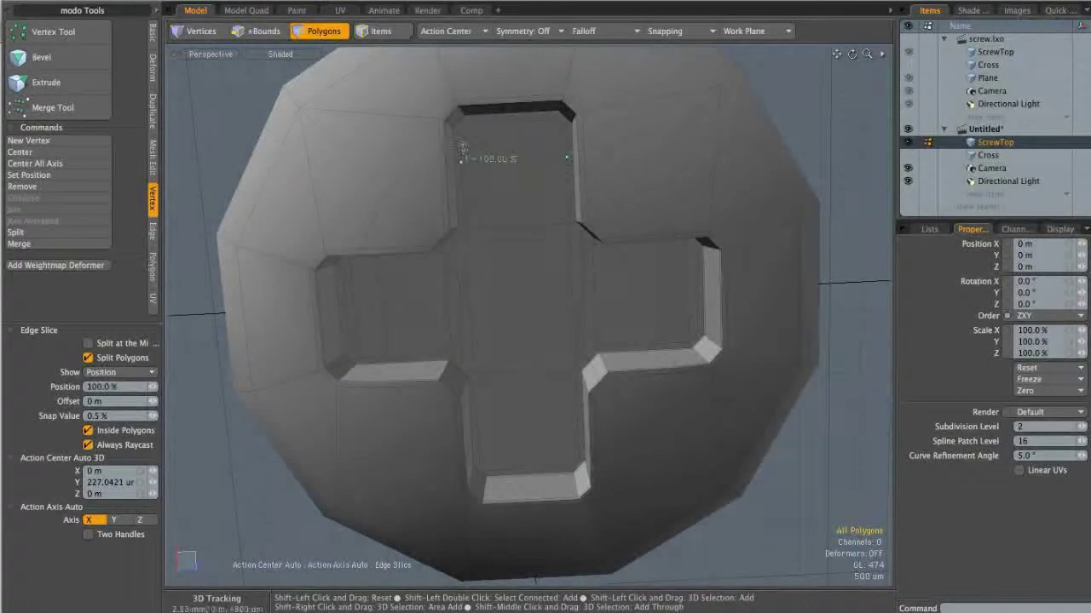
left_click_drag(511, 410, 524, 278, "alt+shift")
scroll(524, 279, "up", 2)
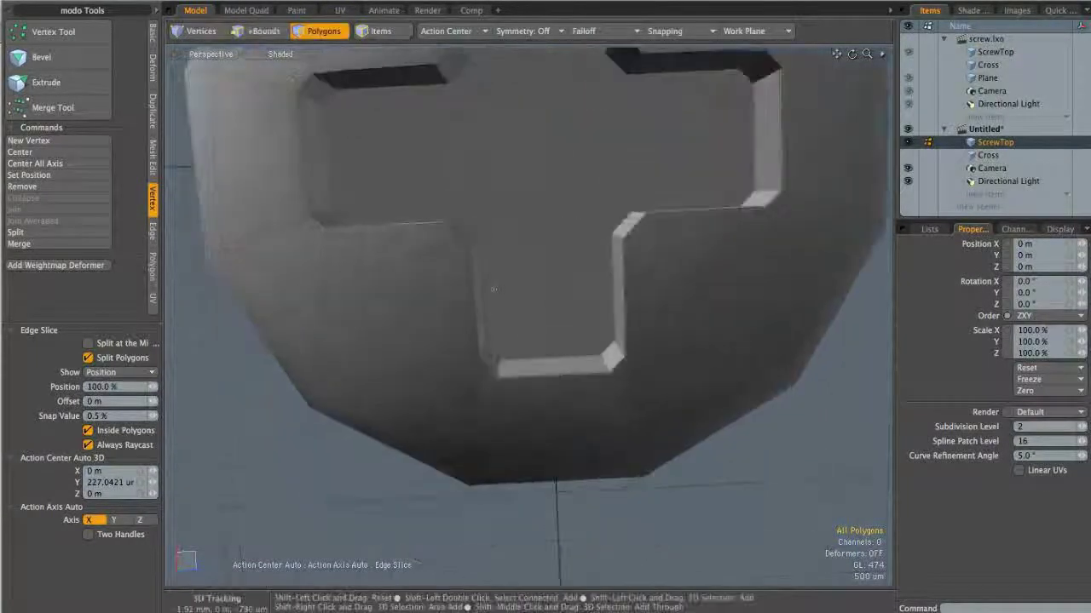
left_click(492, 335)
key("space")
Restore subdivision smoothing, select the open edge loop around the dome's underside, and extend it straight down to about Y -120 um.
left_click_drag(661, 315, 520, 175, "alt")
scroll(652, 188, "down", 3)
key("Tab")
key("2")
double_click(534, 360)
left_click_drag(535, 358, 547, 274, "alt")
key("x")
left_click(546, 274)
left_click_drag(569, 209, 615, 239)
key("q")
Extend the underside edge loop again in place and scale the new loop slightly inward to form a narrow bottom lip.
key("z")
left_click(548, 290)
left_click_drag(550, 312, 586, 278, "alt")
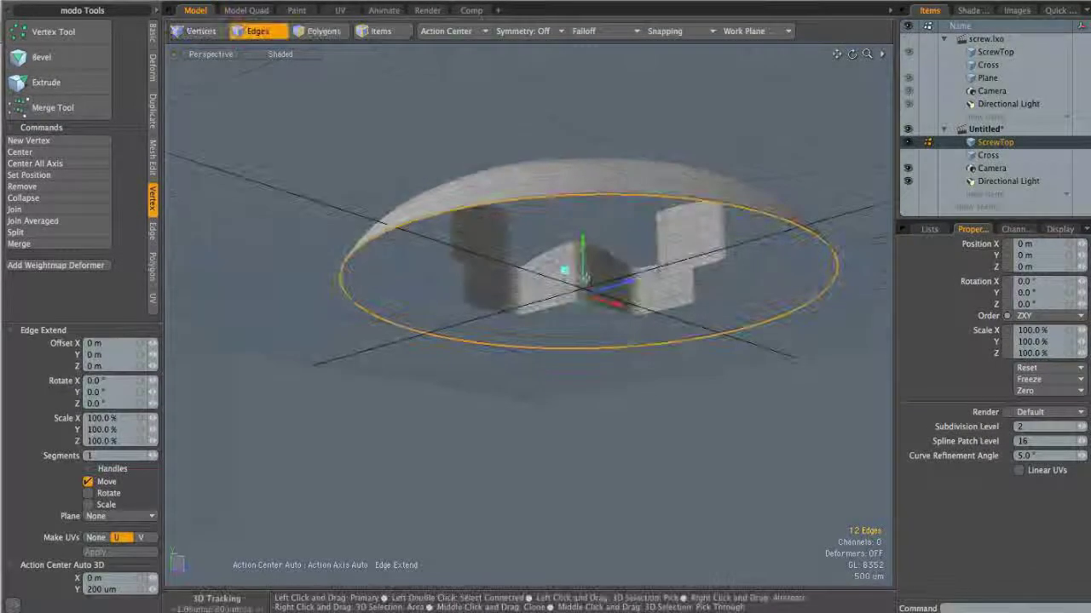
key("r")
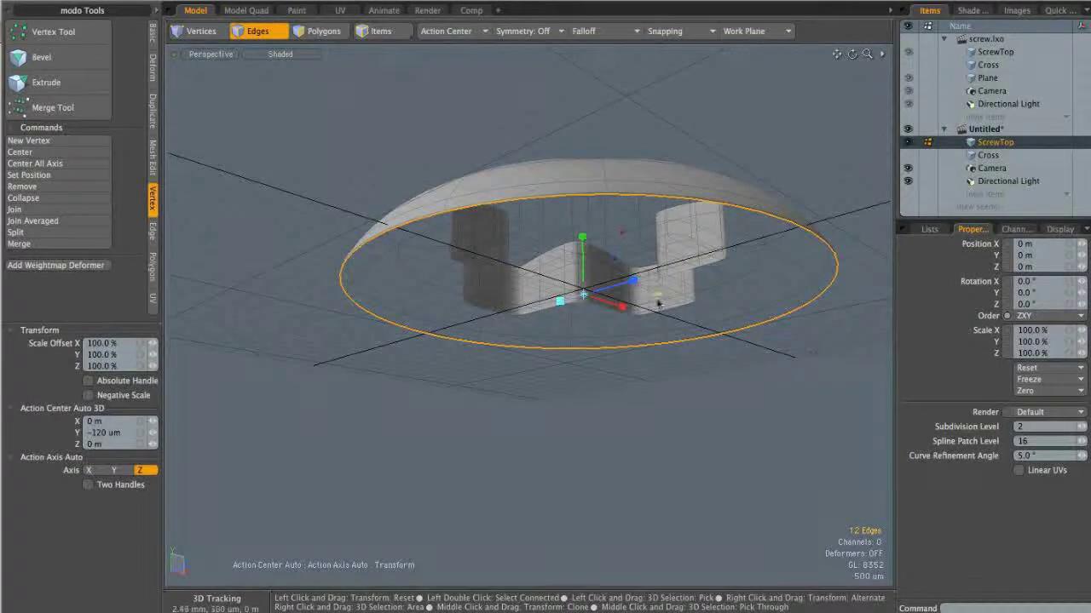
left_click_drag(657, 295, 639, 295)
key("q")
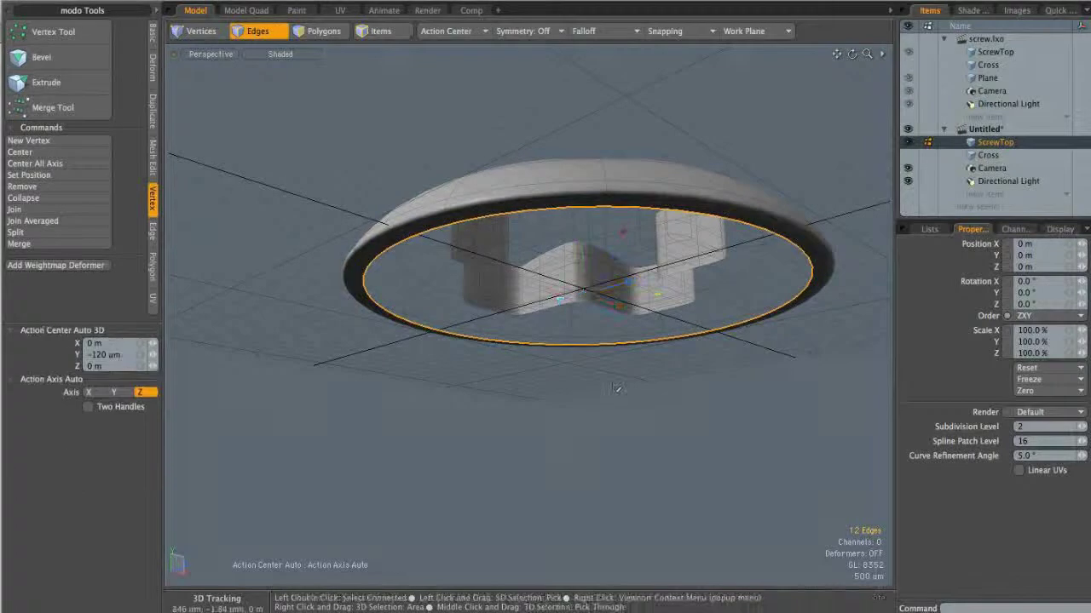
In the left view, select the whole screw head mesh, move it up 120 um in Y, and return to the perspective view.
left_click_drag(644, 245, 663, 270, "alt")
key("ctrl+space")
left_click(606, 270)
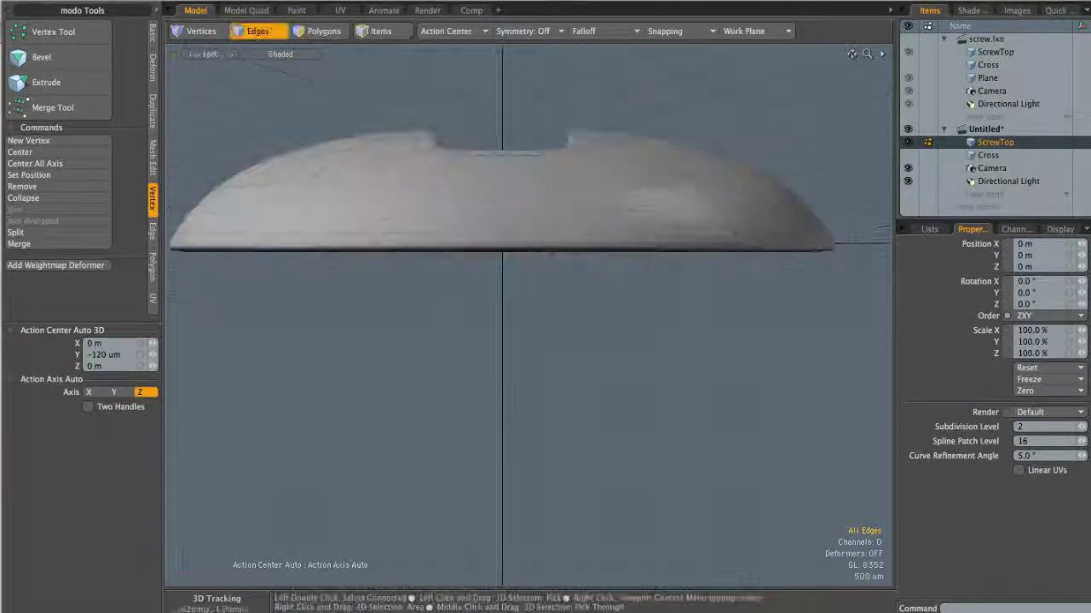
key("3")
double_click(683, 245)
key("w")
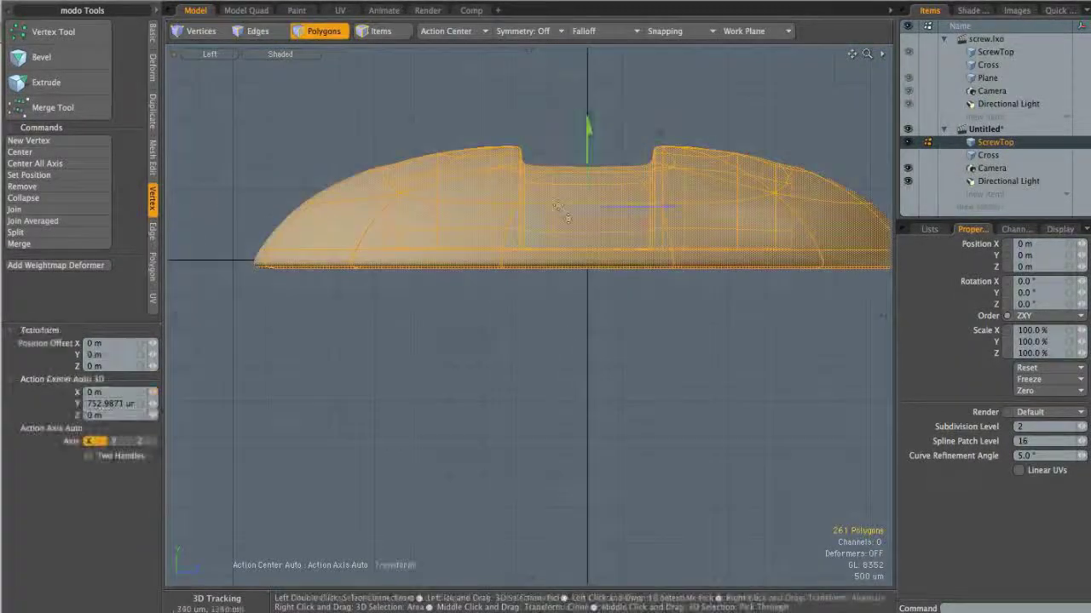
left_click_drag(558, 208, 558, 202)
left_click_drag(588, 138, 588, 136)
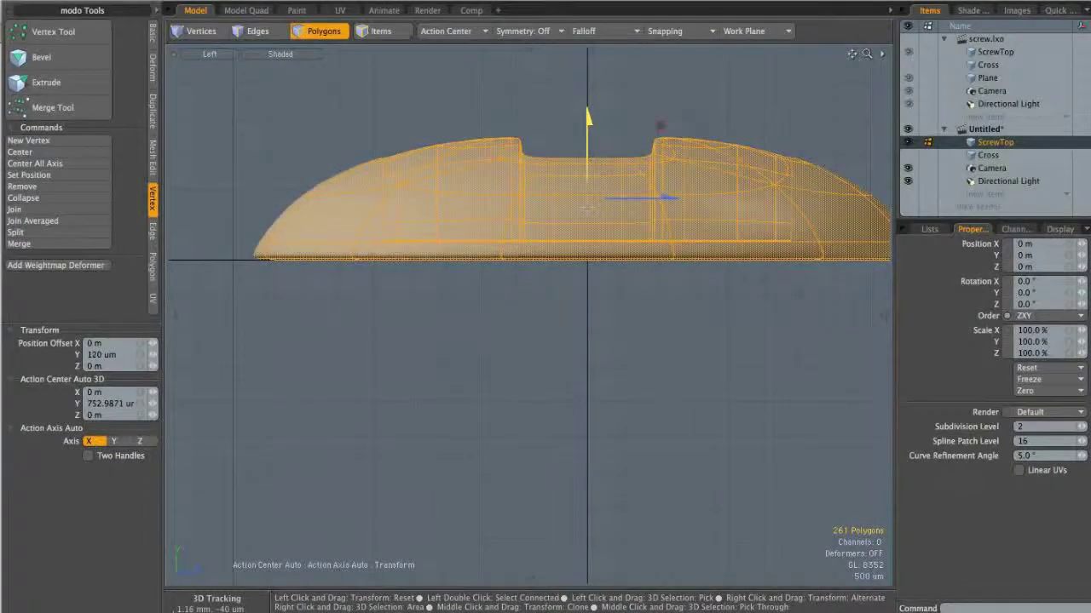
left_click_drag(603, 177, 643, 294, "alt+shift")
key("ctrl+space")
left_click(640, 196)
key("q")
key("Escape")
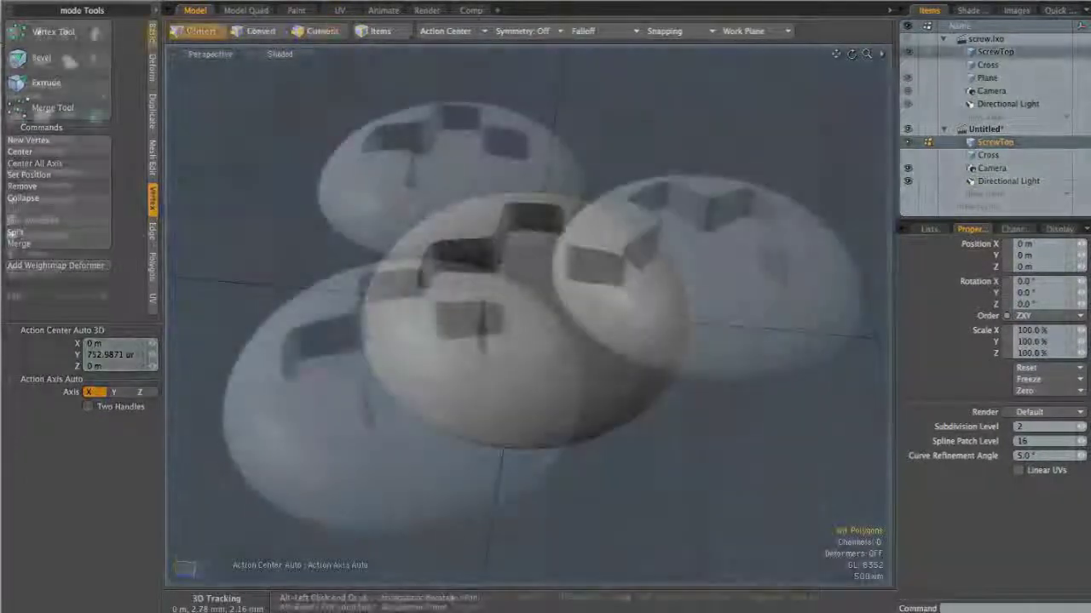